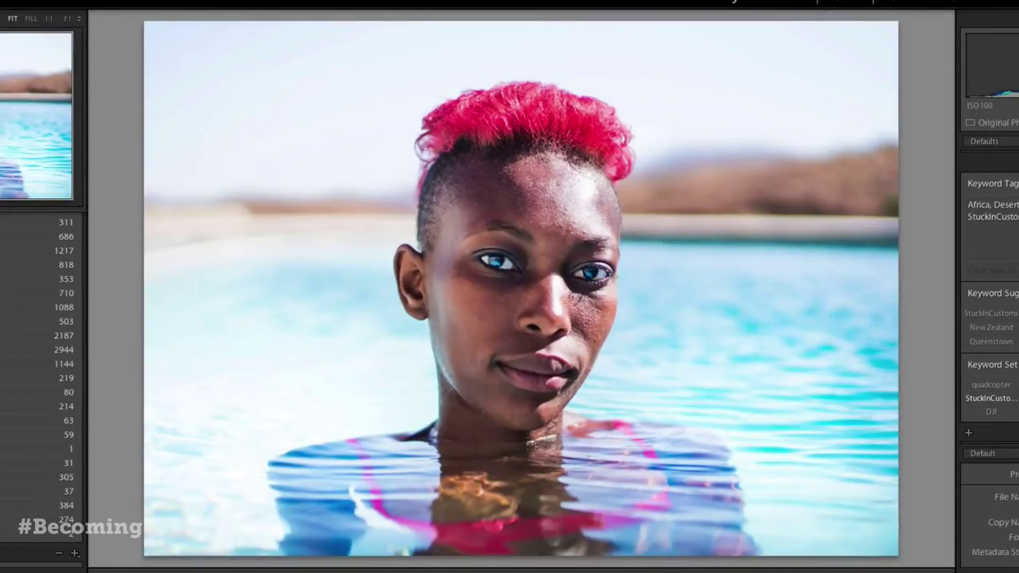
# Step: Browse back and forth through the pool portraits and compare the wide shots with the close-up of the face
pyautogui.press('Right')
pyautogui.press('Right')
pyautogui.press('Right')
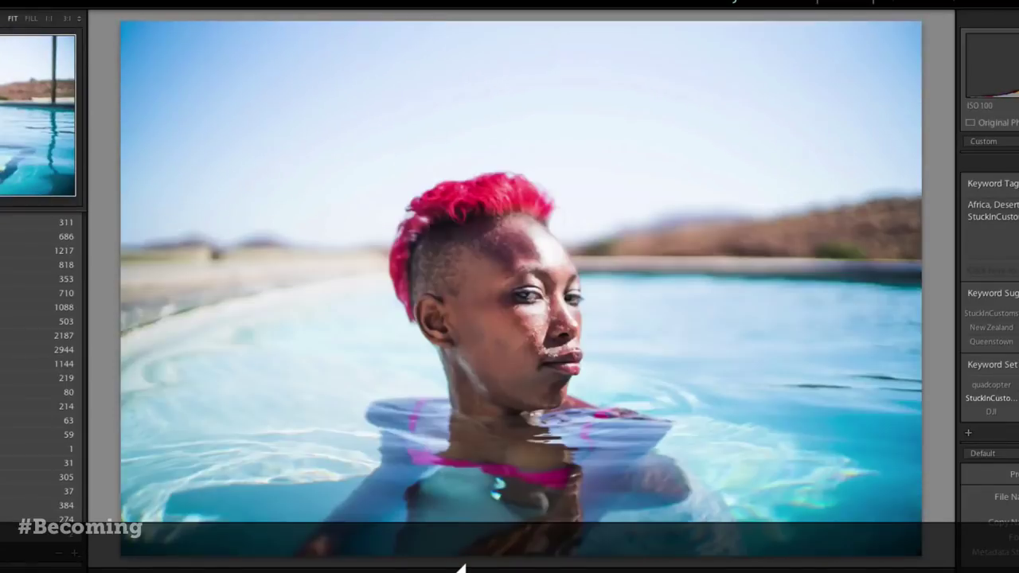
pyautogui.press('Right')
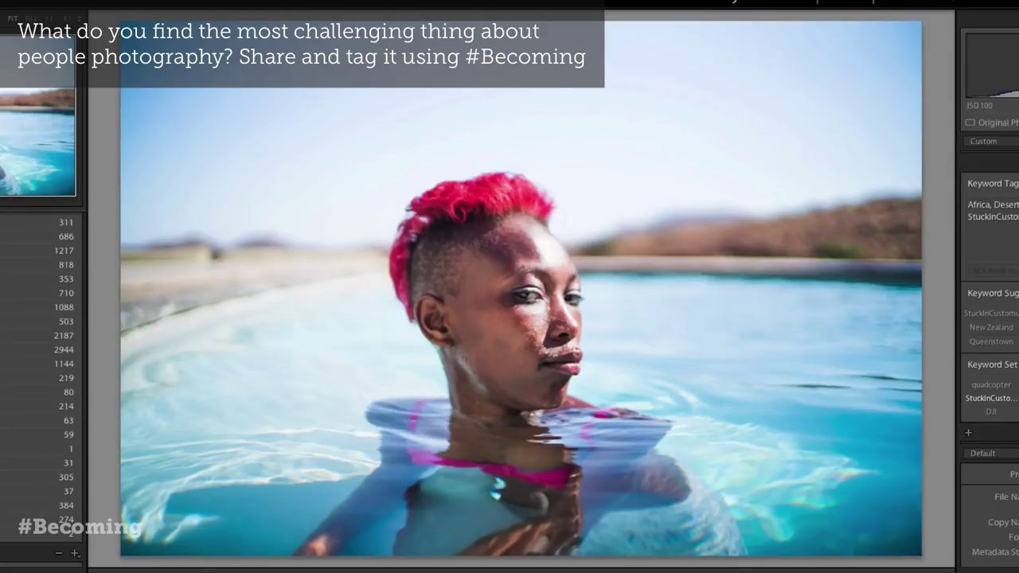
pyautogui.press('Right')
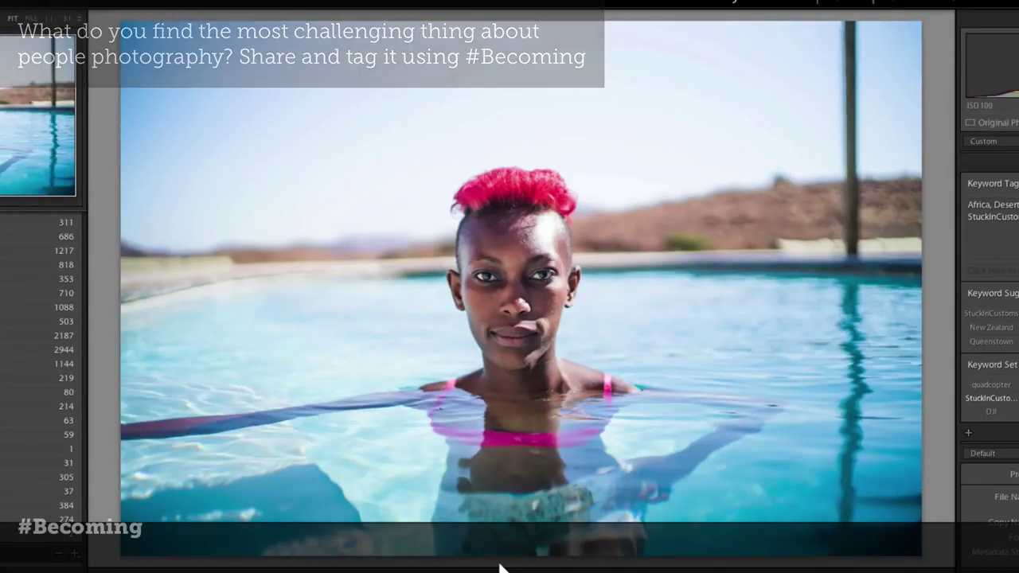
pyautogui.press('Right')
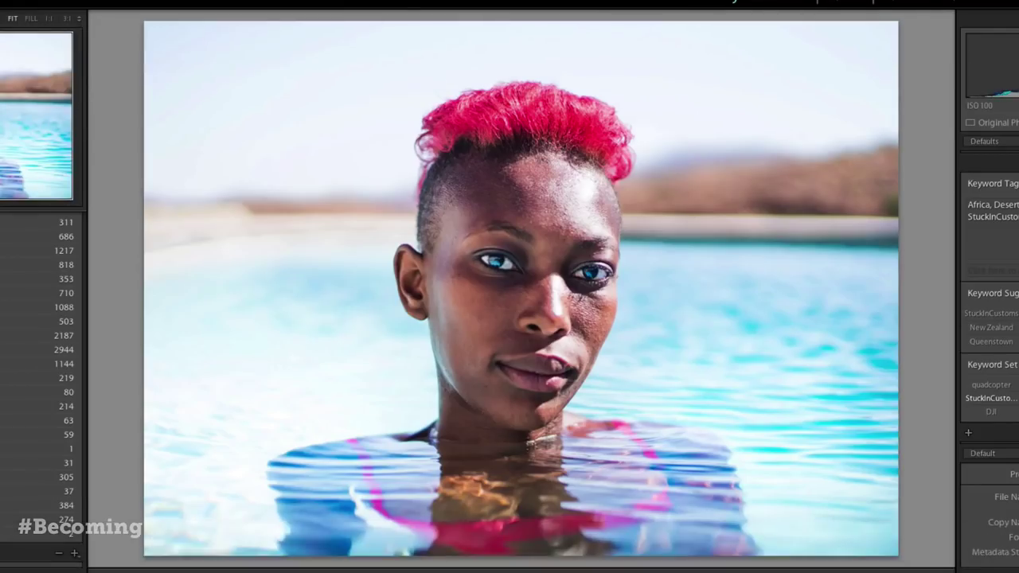
pyautogui.press('Right')
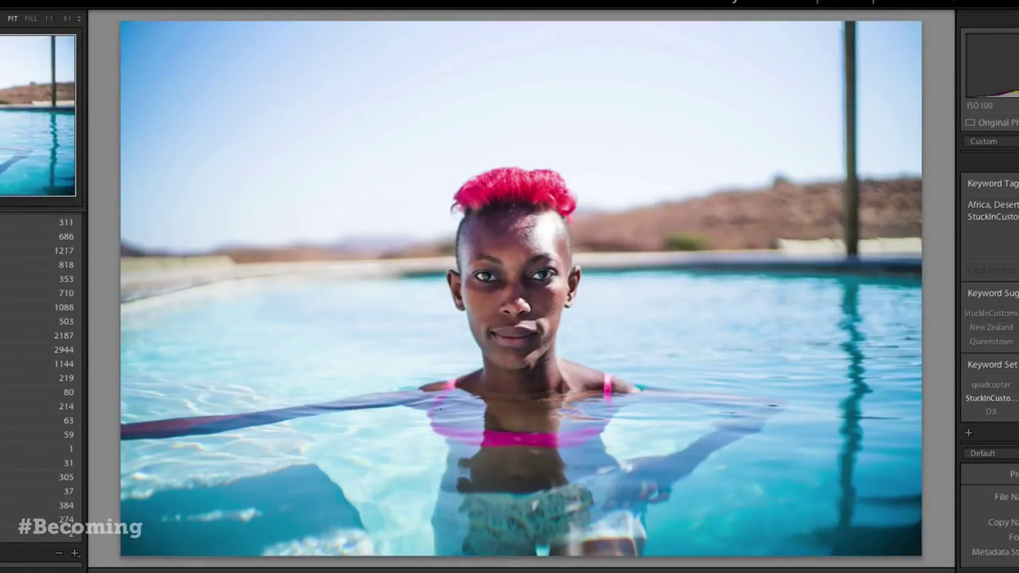
pyautogui.press('Right')
pyautogui.press('Left')
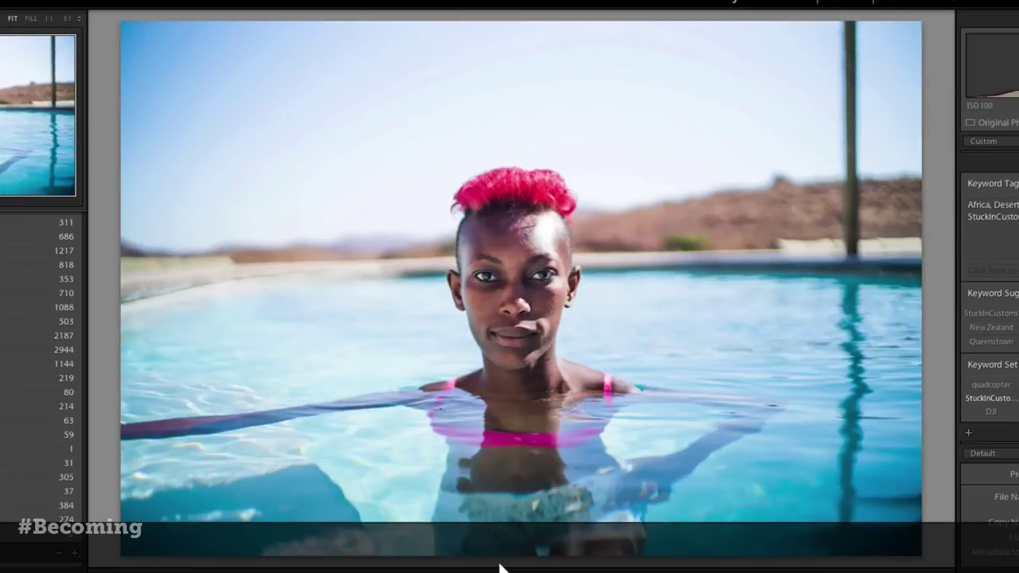
pyautogui.press('Right')
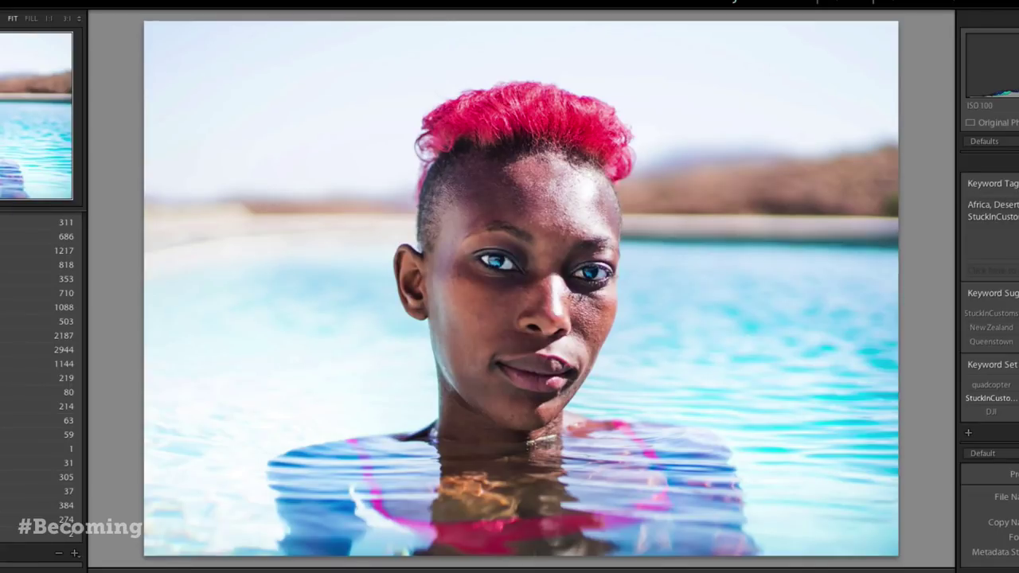
# Step: Compare the wine-splash pool photos and bring up the panoramic shot with the upright wine glass
pyautogui.press('Right')
pyautogui.press('Right')
pyautogui.press('Right')
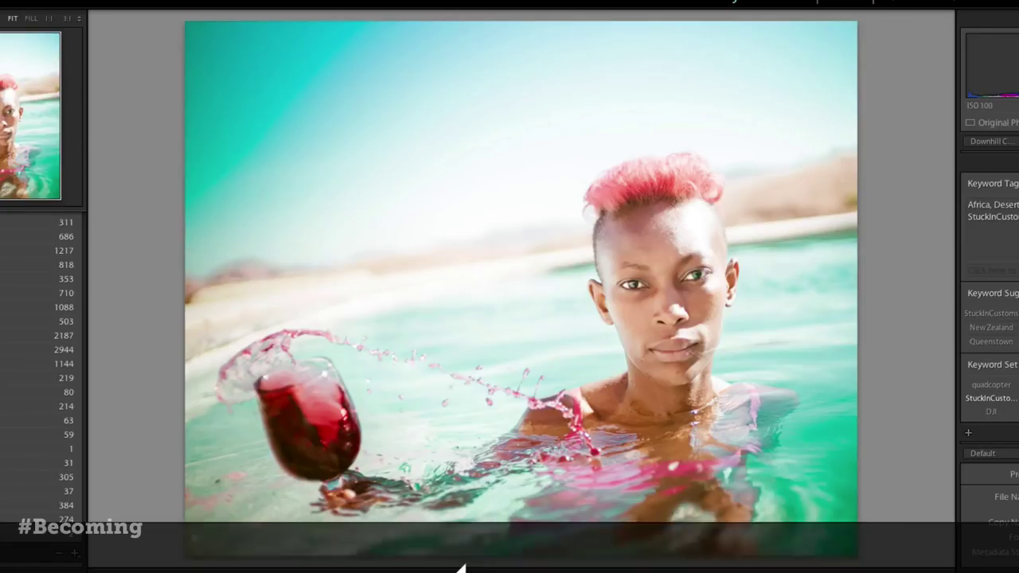
pyautogui.press('Right')
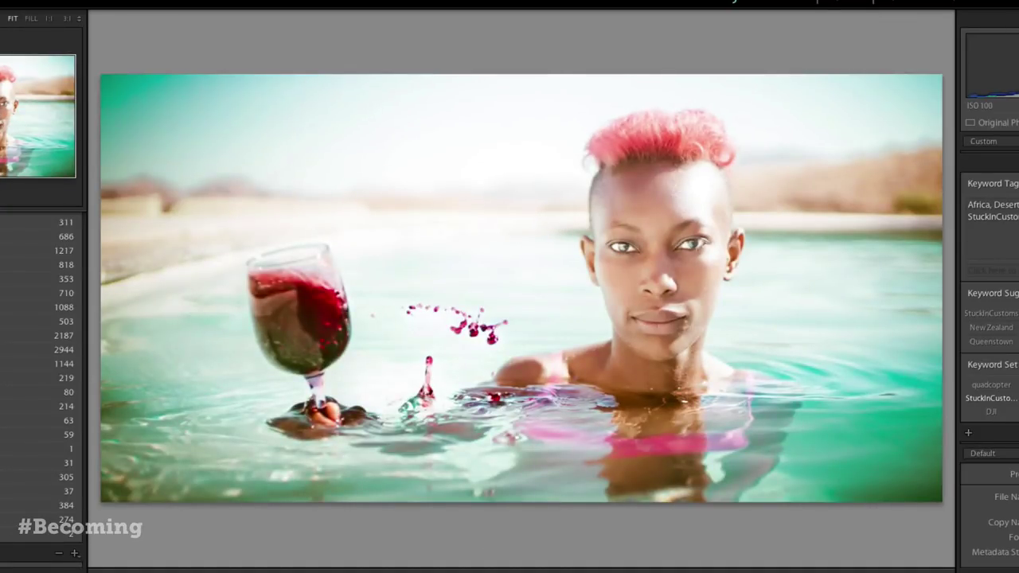
pyautogui.press('Right')
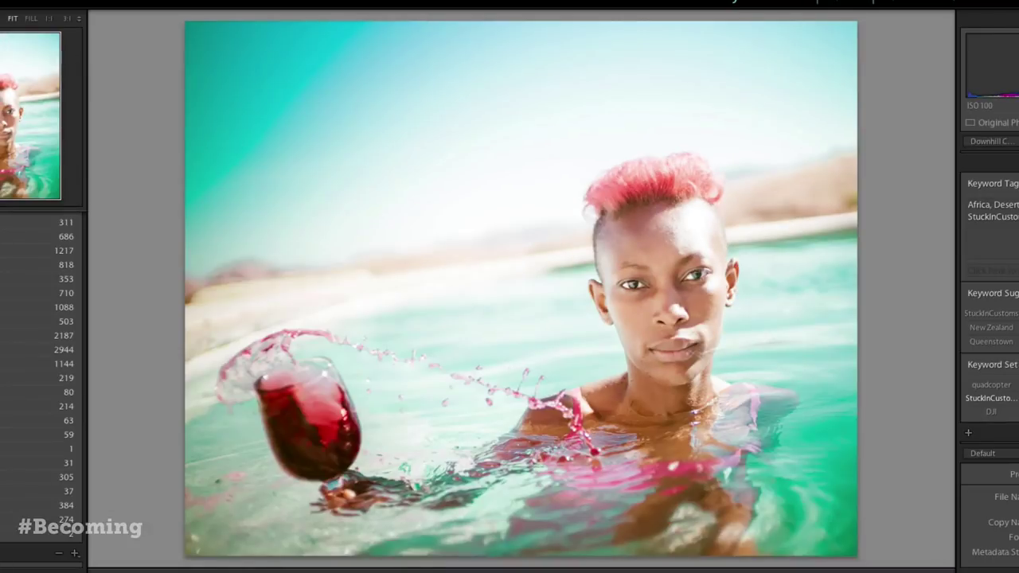
pyautogui.press('Right')
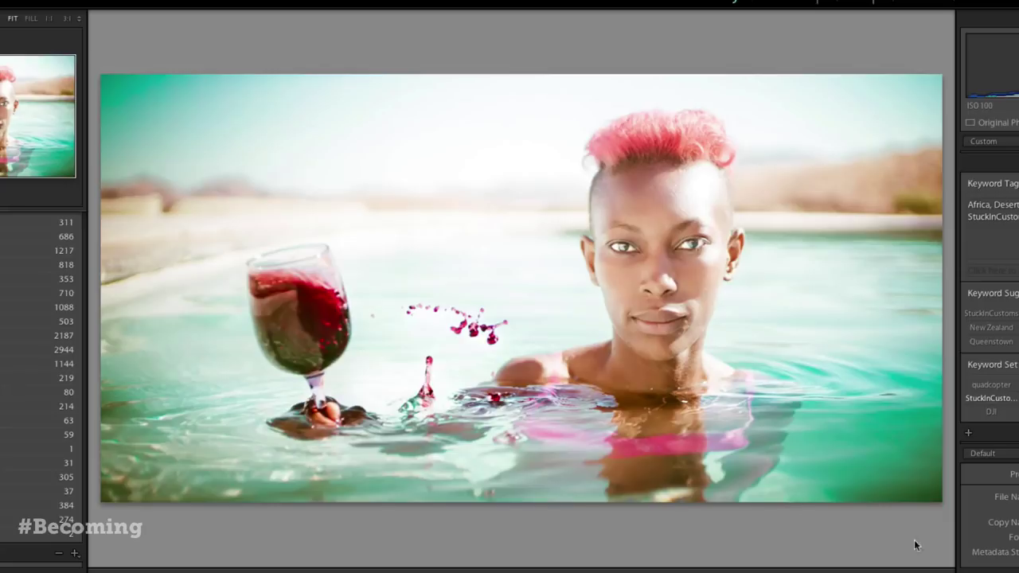
# Step: Examine the splashing wine droplets at 1:1 zoom and return to the full photo
pyautogui.click(482, 338)
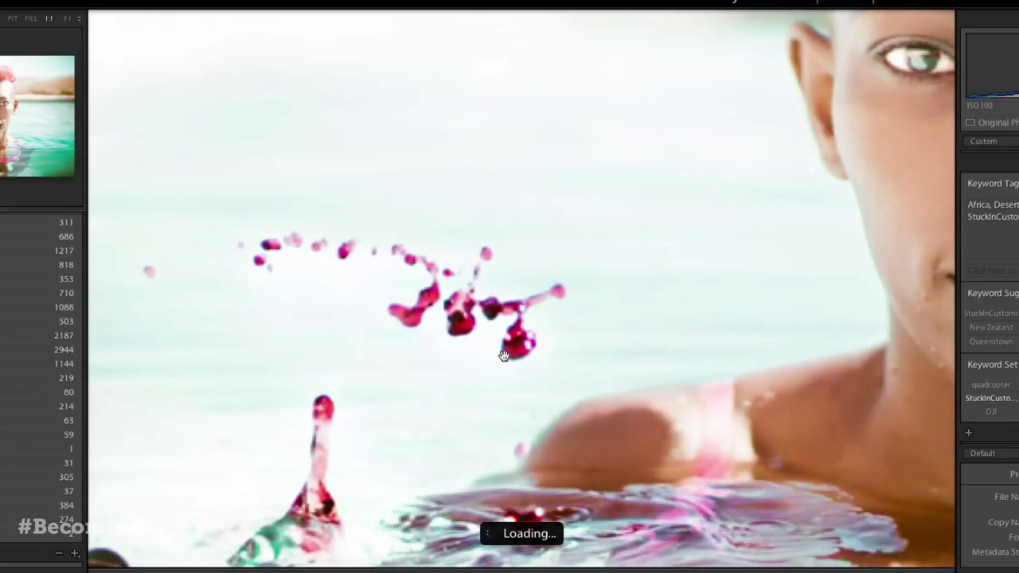
pyautogui.moveTo(324, 491); pyautogui.dragTo(385, 401)
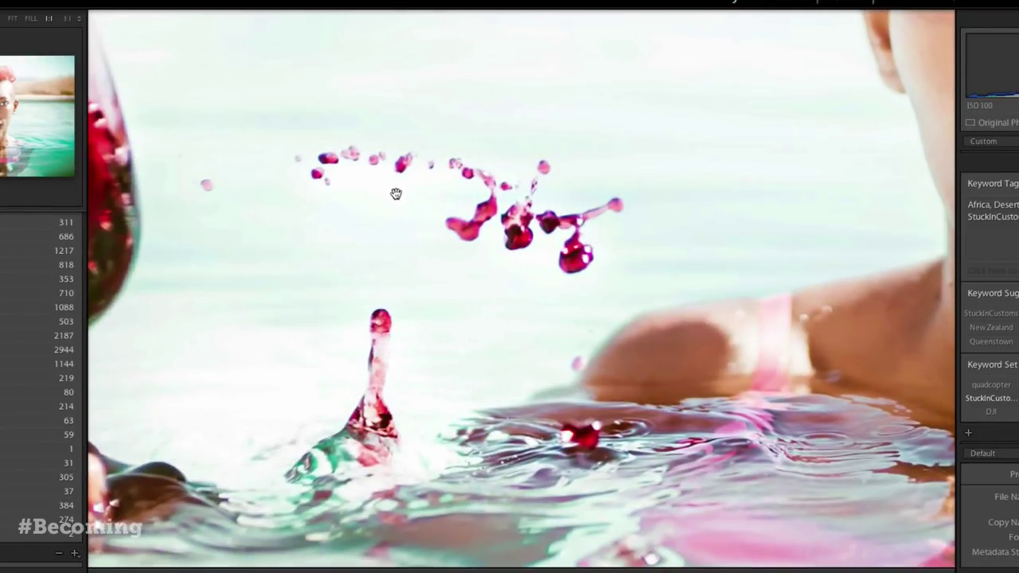
pyautogui.click(504, 205)
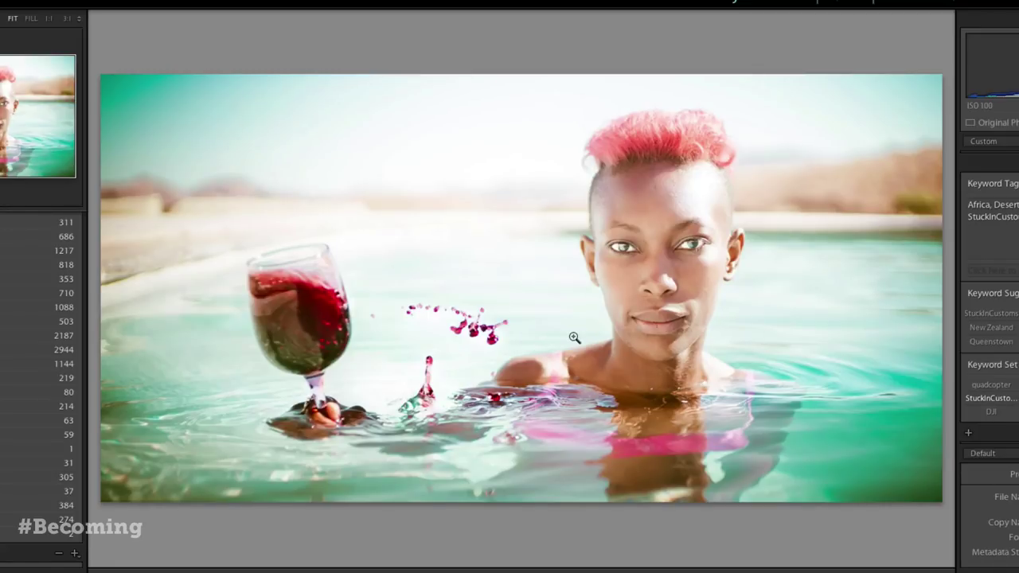
# Step: Open the wine-glass photo in the Develop module and set Exposure to +1.90, Contrast to +40 and Highlights to −100
pyautogui.press('d')
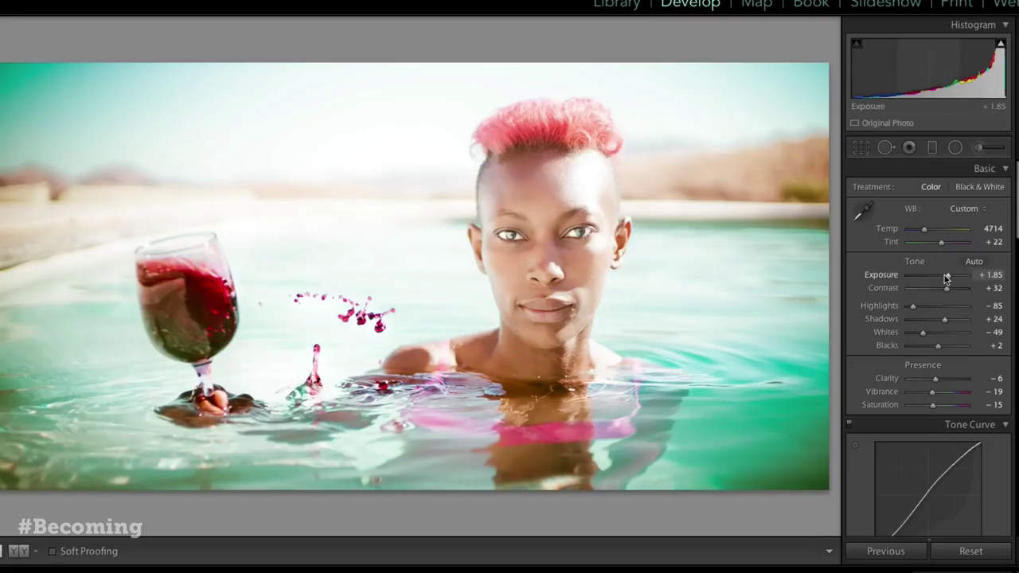
pyautogui.scroll(-1, 876, 302)
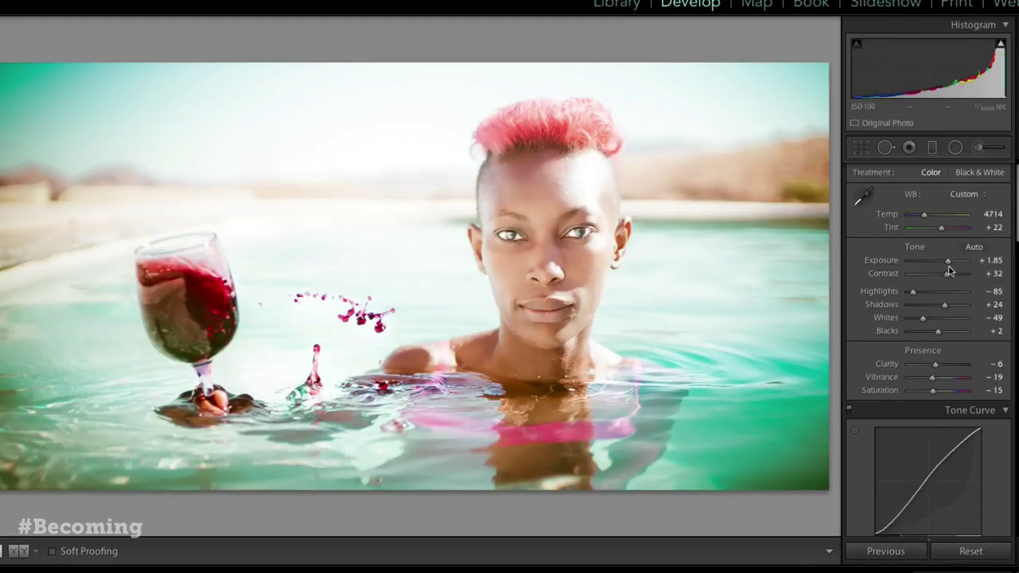
pyautogui.moveTo(949, 262); pyautogui.dragTo(939, 263)
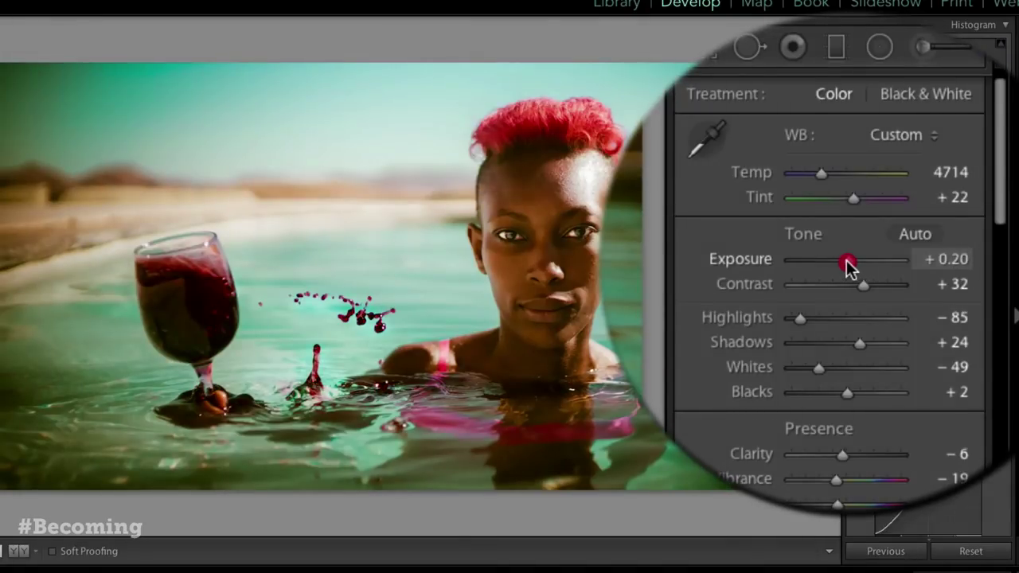
pyautogui.moveTo(848, 267); pyautogui.dragTo(867, 268)
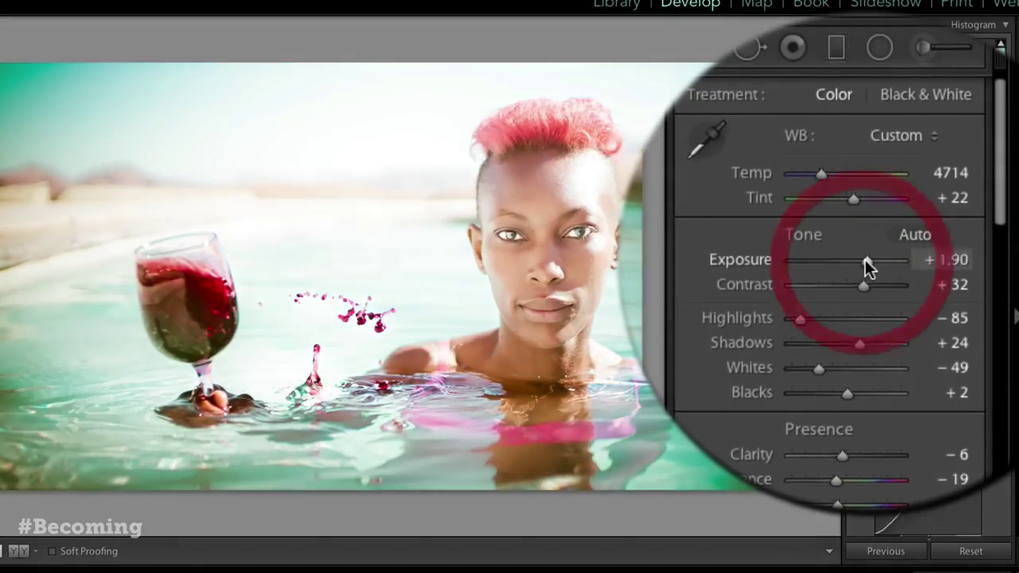
pyautogui.moveTo(864, 284)
pyautogui.mouseDown()
pyautogui.moveTo(817, 279)
pyautogui.moveTo(856, 270)
pyautogui.moveTo(902, 278)
pyautogui.moveTo(855, 277)
pyautogui.moveTo(871, 279)
pyautogui.mouseUp()
pyautogui.moveTo(801, 295)
pyautogui.mouseDown()
pyautogui.moveTo(859, 298)
pyautogui.moveTo(796, 290)
pyautogui.mouseUp()
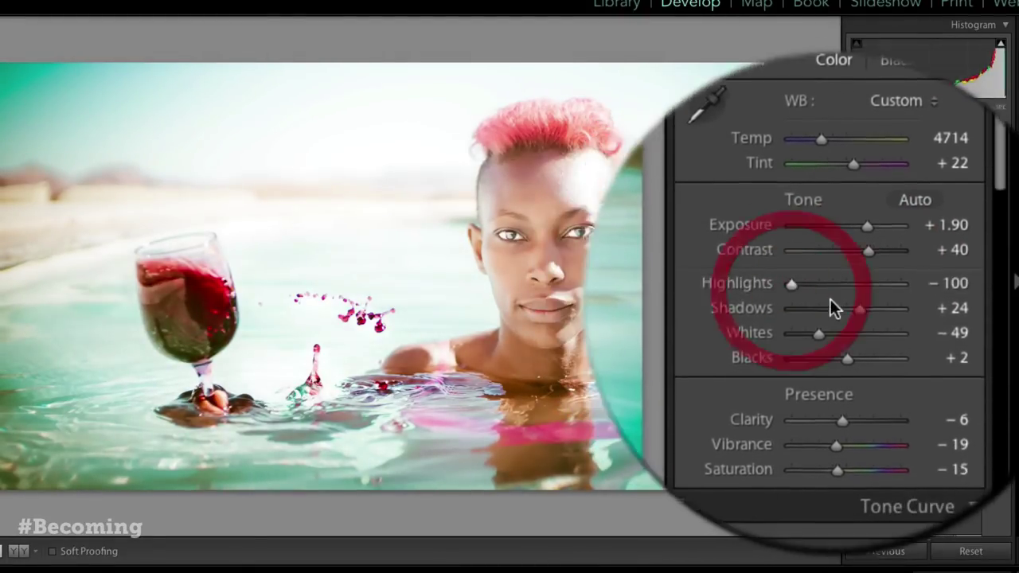
# Step: Set Shadows to +13, Exposure to +2.05, Whites to −89 and Clarity to −10, with the shadow clipping indicator on
pyautogui.moveTo(869, 304); pyautogui.dragTo(821, 319)
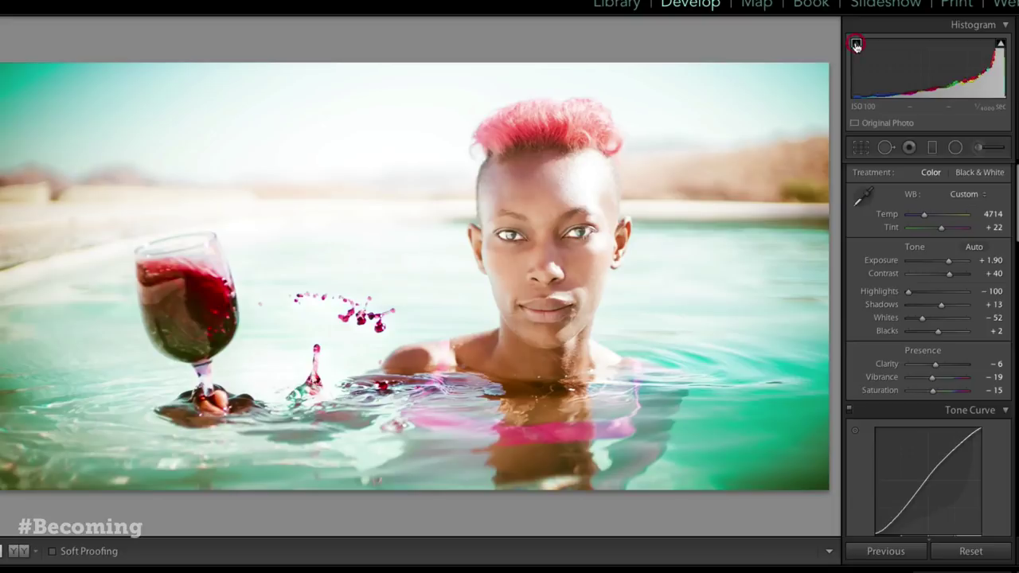
pyautogui.click(1000, 44)
pyautogui.moveTo(948, 260)
pyautogui.mouseDown()
pyautogui.moveTo(964, 266)
pyautogui.moveTo(953, 261)
pyautogui.mouseUp()
pyautogui.moveTo(922, 319); pyautogui.dragTo(912, 318)
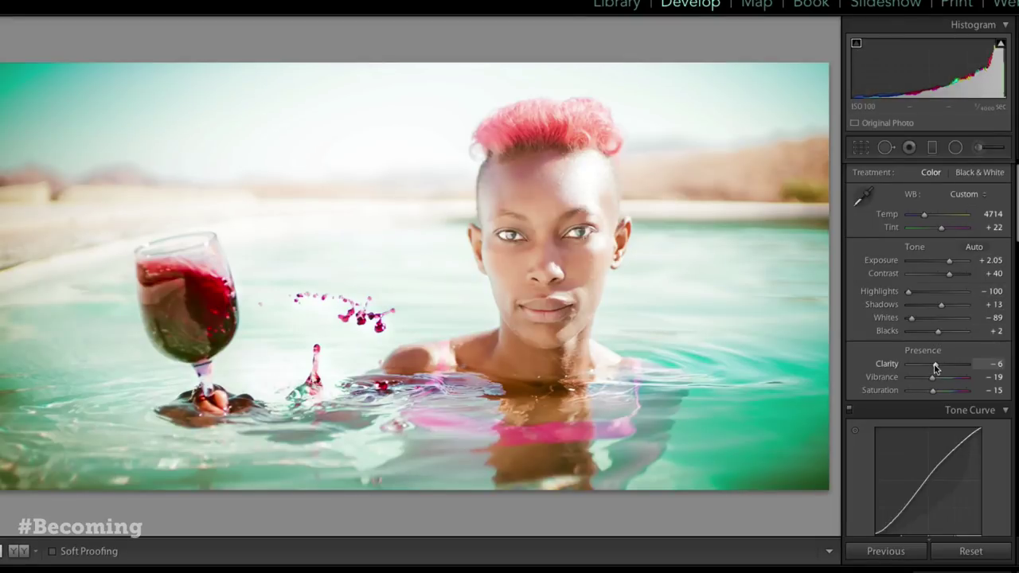
pyautogui.moveTo(937, 368)
pyautogui.mouseDown()
pyautogui.moveTo(960, 367)
pyautogui.moveTo(920, 366)
pyautogui.moveTo(933, 365)
pyautogui.mouseUp()
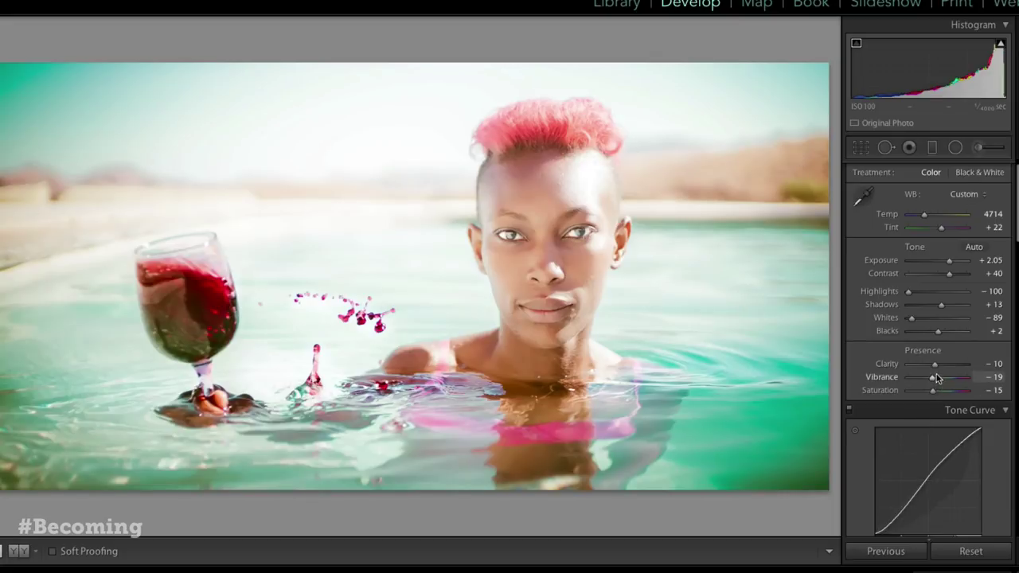
# Step: Set the HSL Blue hue to −32, slightly reduce Blue saturation, and set luminance to −30 for Aqua and −44 for Blue
pyautogui.scroll(-3, 936, 390)
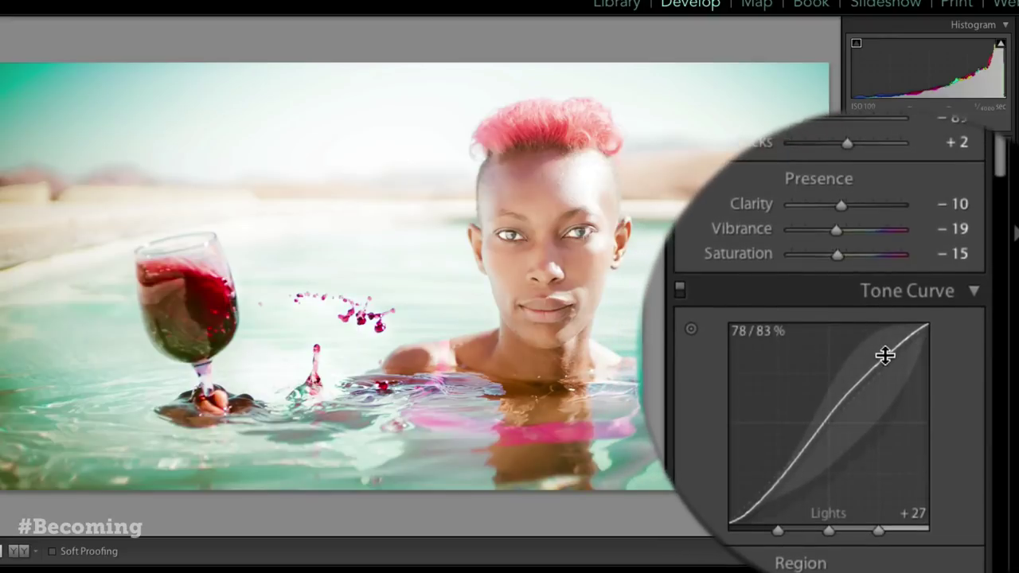
pyautogui.scroll(-4, 856, 369)
pyautogui.scroll(-6, 944, 368)
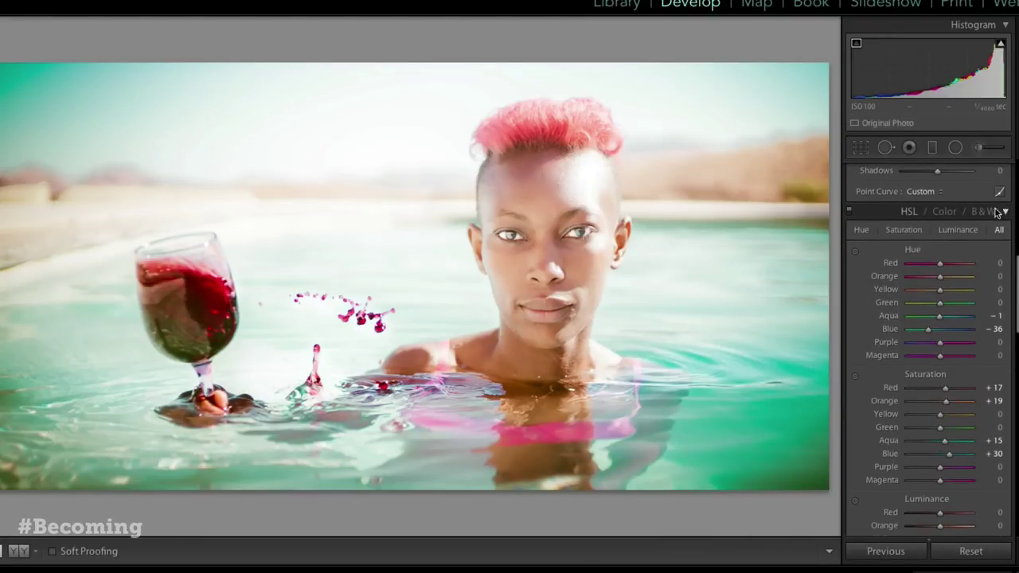
pyautogui.scroll(-1, 990, 362)
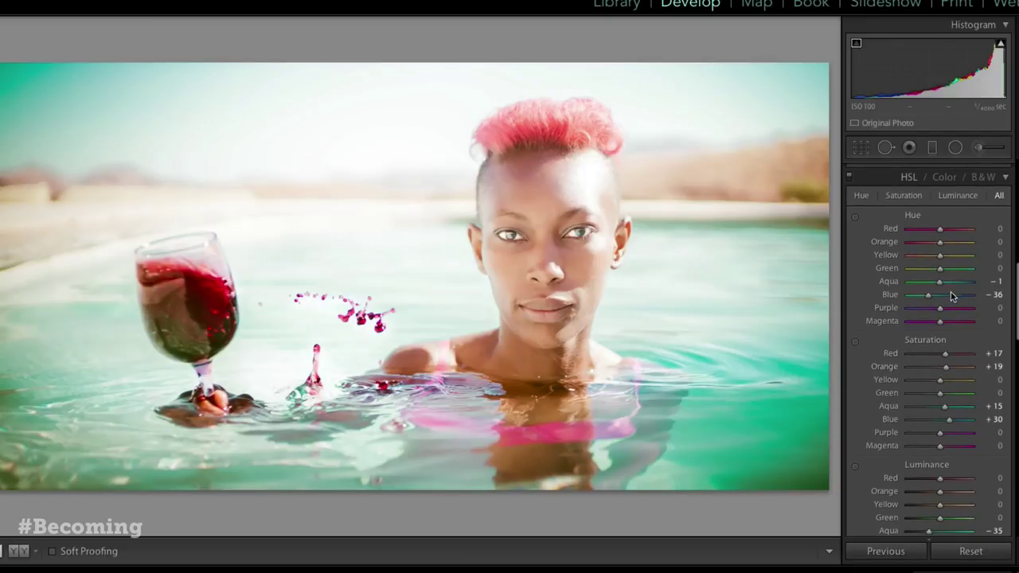
pyautogui.moveTo(928, 294); pyautogui.dragTo(941, 295)
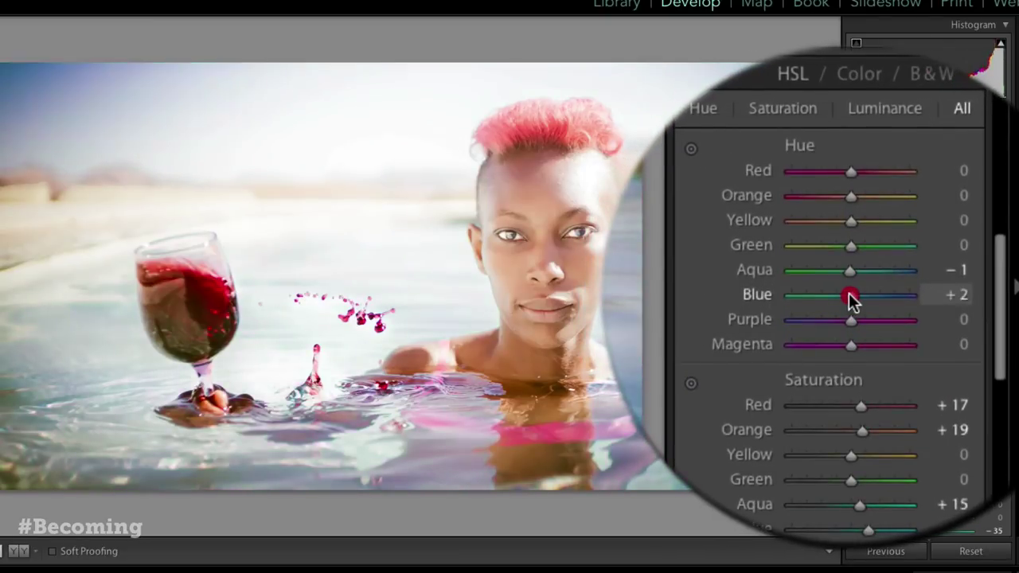
pyautogui.moveTo(848, 293); pyautogui.dragTo(828, 293)
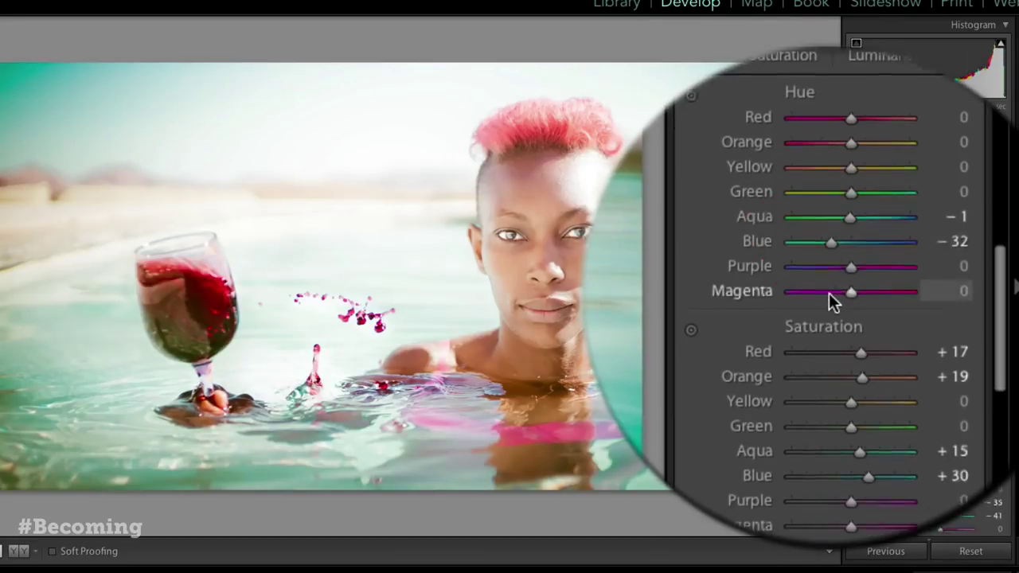
pyautogui.moveTo(866, 365)
pyautogui.mouseDown()
pyautogui.moveTo(851, 367)
pyautogui.moveTo(878, 367)
pyautogui.moveTo(863, 371)
pyautogui.mouseUp()
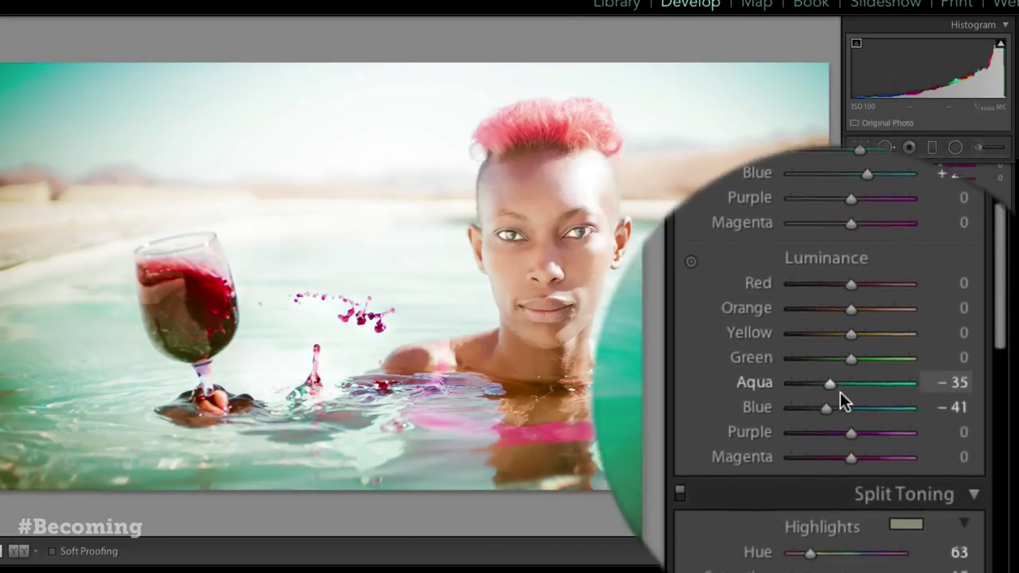
pyautogui.moveTo(828, 404)
pyautogui.mouseDown()
pyautogui.moveTo(844, 410)
pyautogui.moveTo(824, 405)
pyautogui.moveTo(853, 391)
pyautogui.moveTo(834, 390)
pyautogui.mouseUp()
# Step: Set the split toning saturation to 13 for the highlights and 73 for the shadows
pyautogui.scroll(-2, 937, 493)
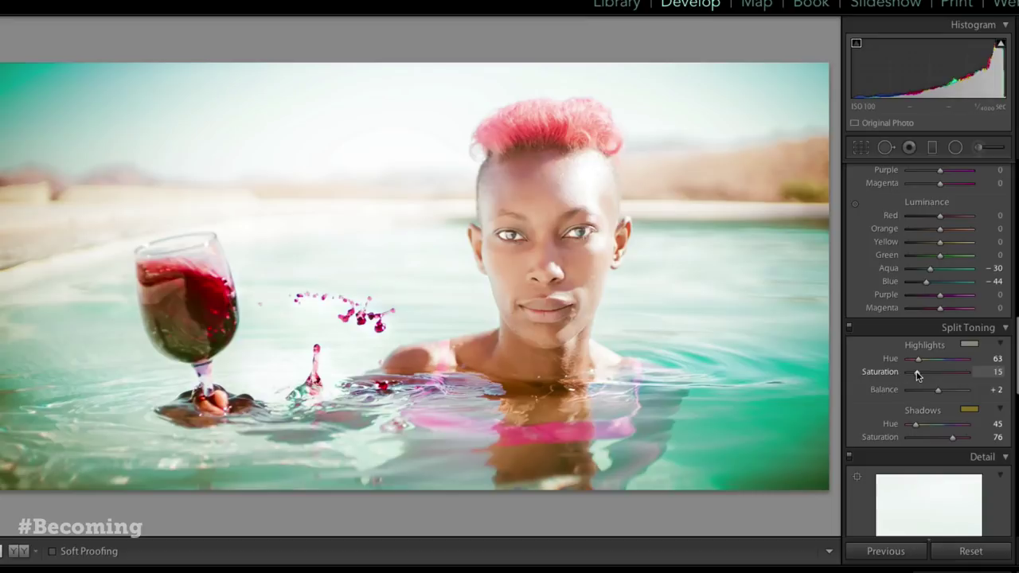
pyautogui.moveTo(916, 372)
pyautogui.mouseDown()
pyautogui.moveTo(947, 375)
pyautogui.moveTo(916, 372)
pyautogui.mouseUp()
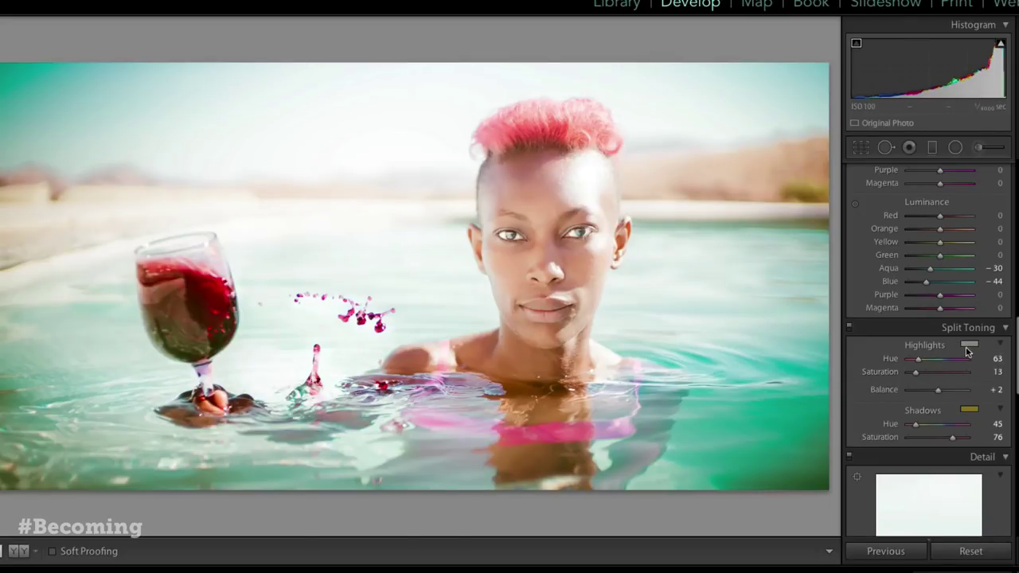
pyautogui.moveTo(923, 438)
pyautogui.mouseDown()
pyautogui.moveTo(949, 436)
pyautogui.moveTo(910, 435)
pyautogui.moveTo(936, 435)
pyautogui.mouseUp()
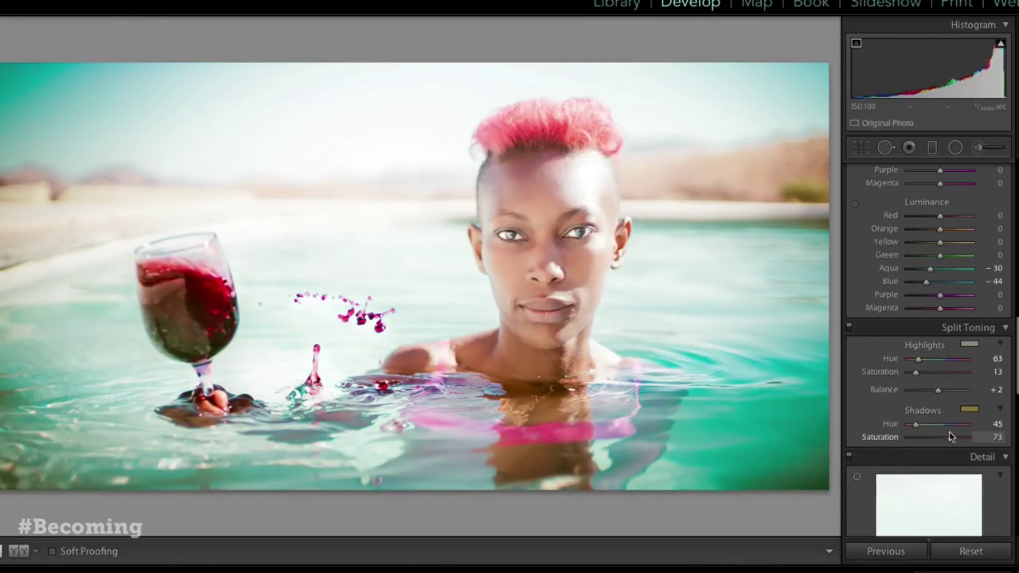
# Step: Set Luminance noise reduction to 33 and the post-crop vignetting amount to −36
pyautogui.scroll(-8, 950, 434)
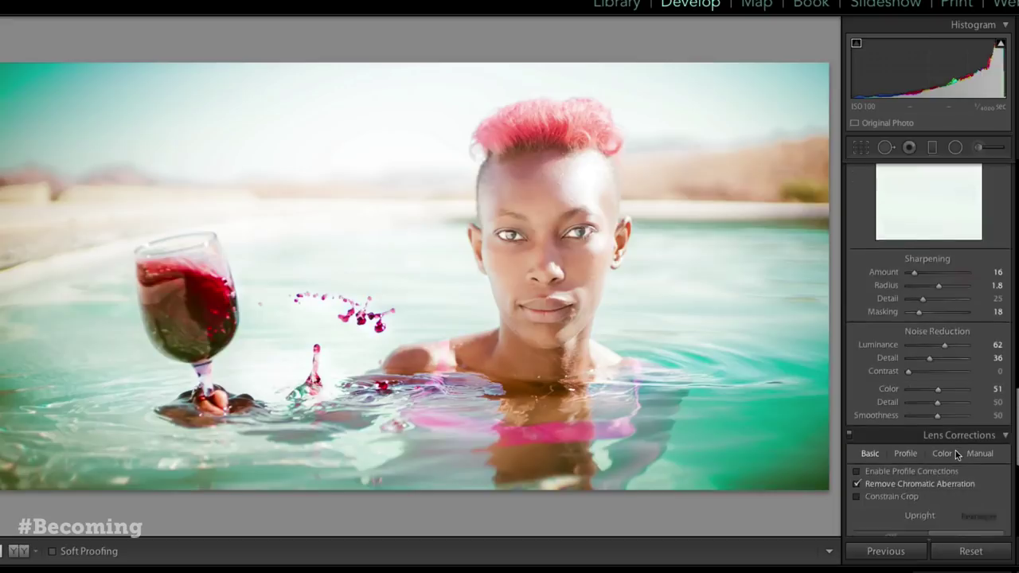
pyautogui.scroll(-2, 956, 454)
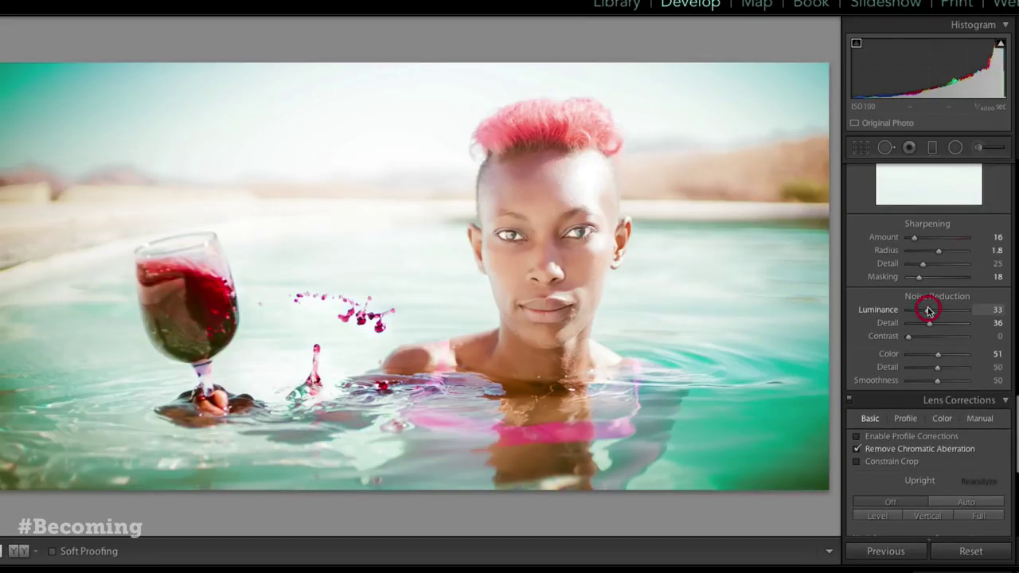
pyautogui.scroll(-8, 930, 315)
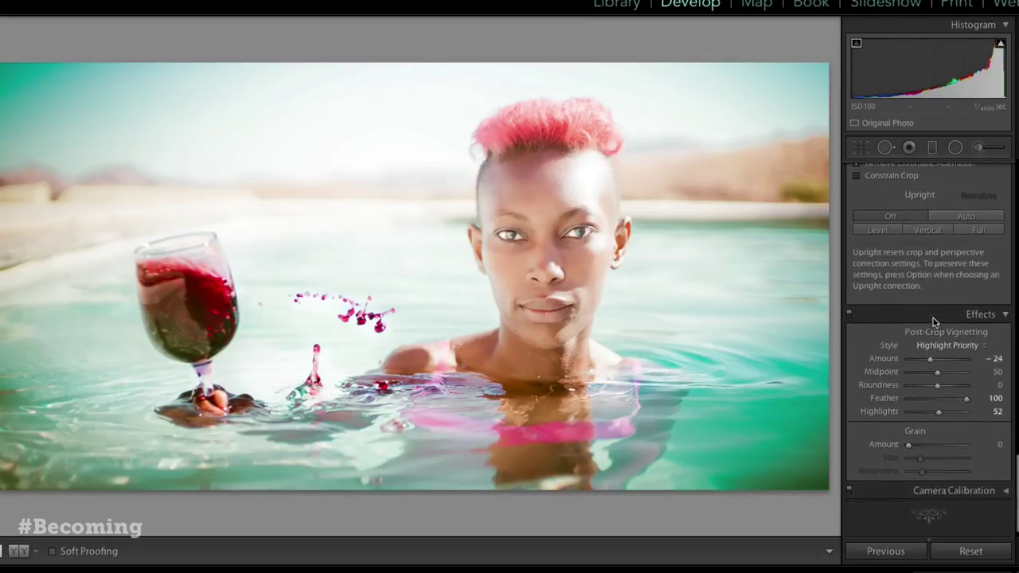
pyautogui.scroll(-1, 935, 321)
pyautogui.moveTo(928, 347); pyautogui.dragTo(923, 352)
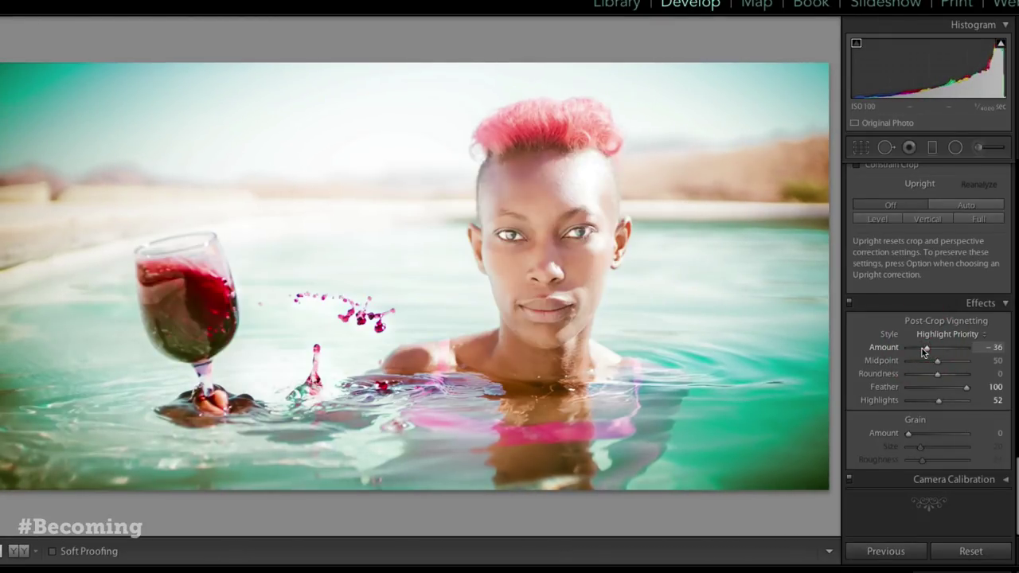
# Step: Open the wine-glass photo from Lightroom in Adobe Photoshop CC 2014 for further editing
pyautogui.rightClick(487, 340)
pyautogui.moveTo(572, 568)
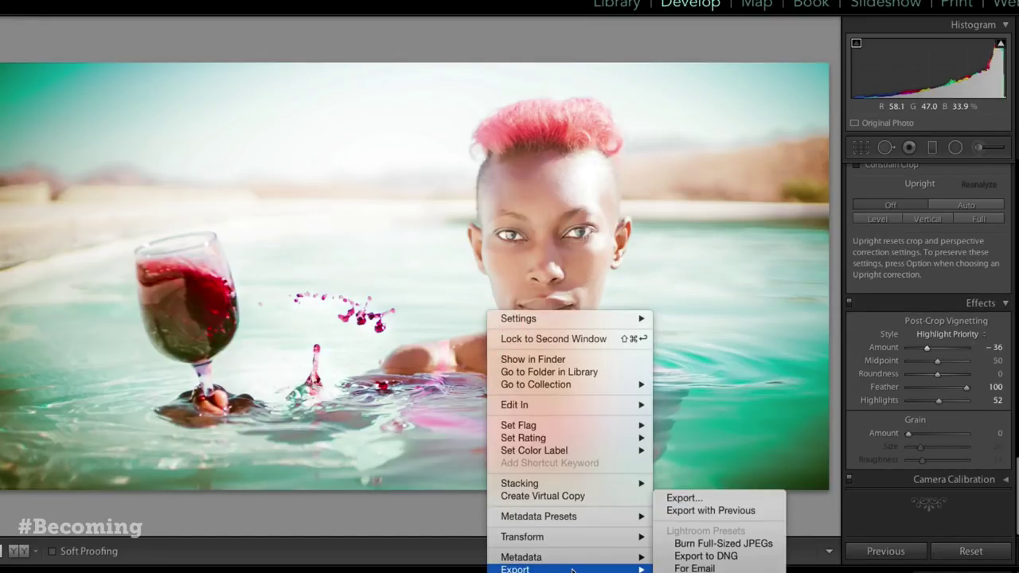
pyautogui.moveTo(578, 404)
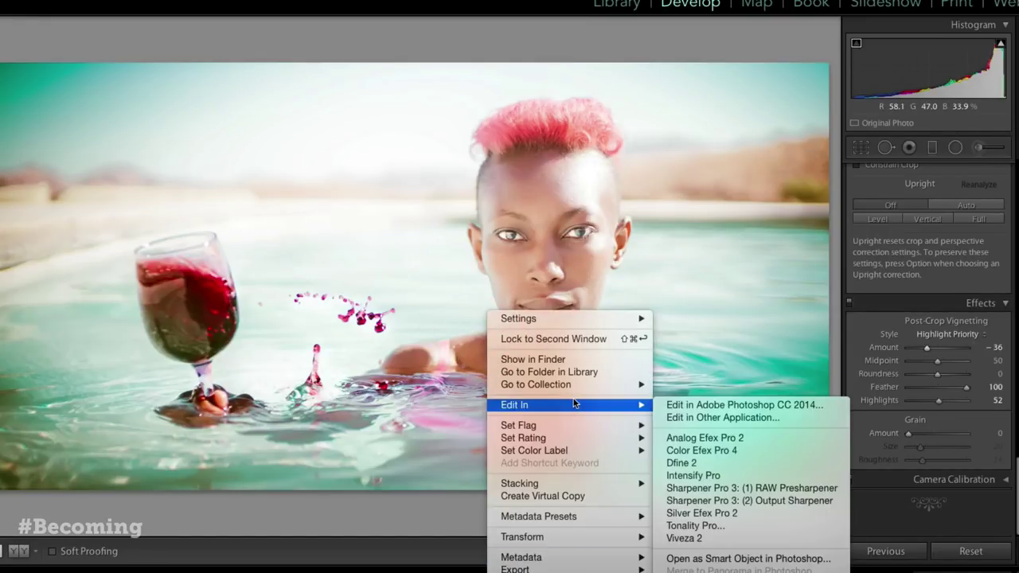
pyautogui.click(692, 406)
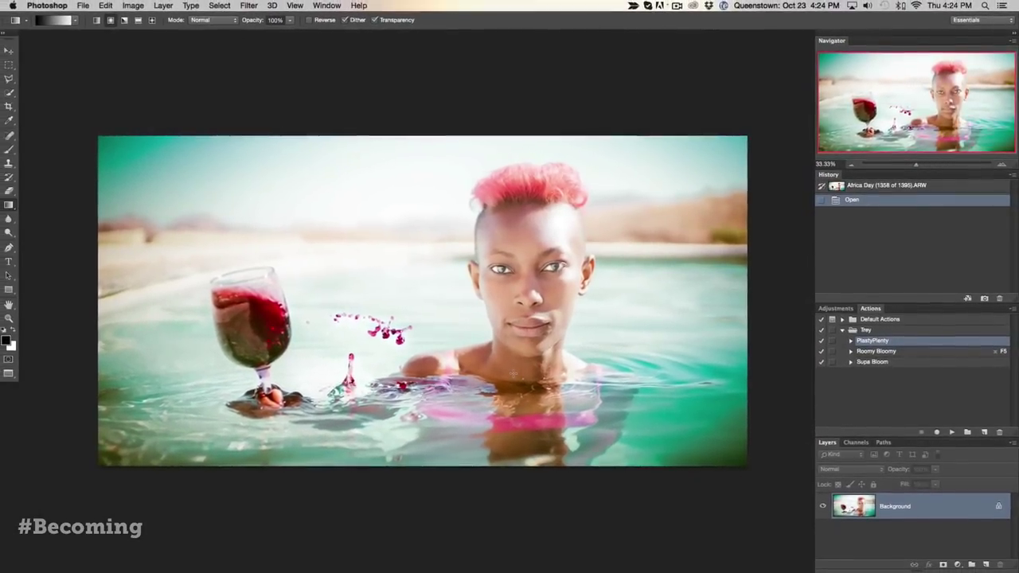
# Step: Unlock the Background layer and add a Selective Color adjustment layer to the photo
pyautogui.click(1000, 506)
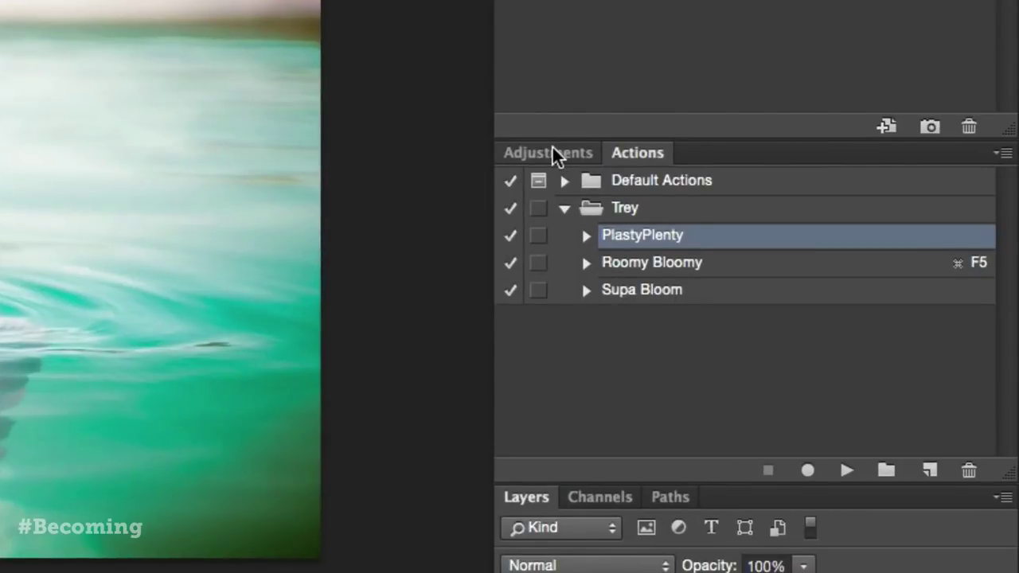
pyautogui.click(553, 148)
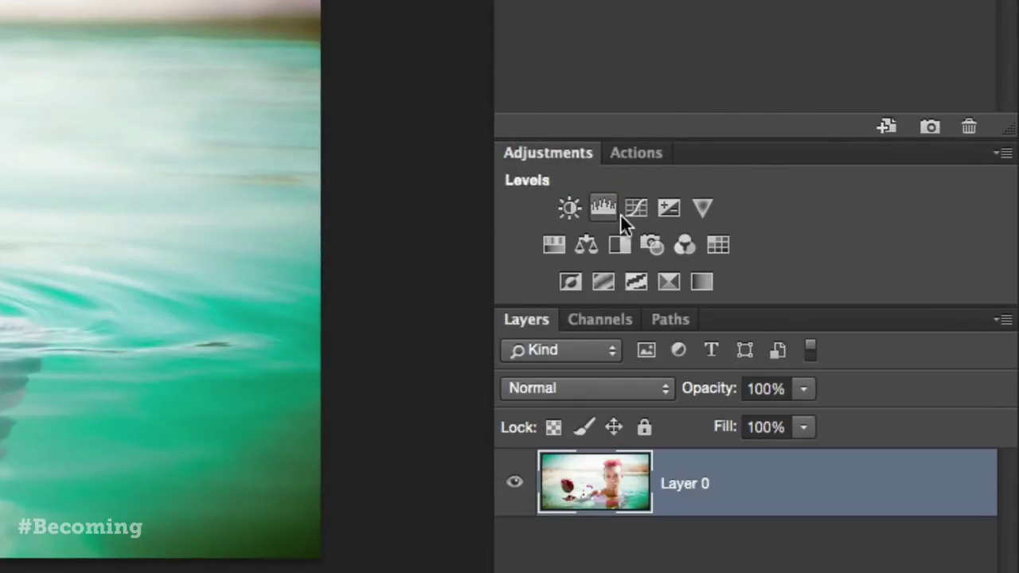
pyautogui.click(666, 281)
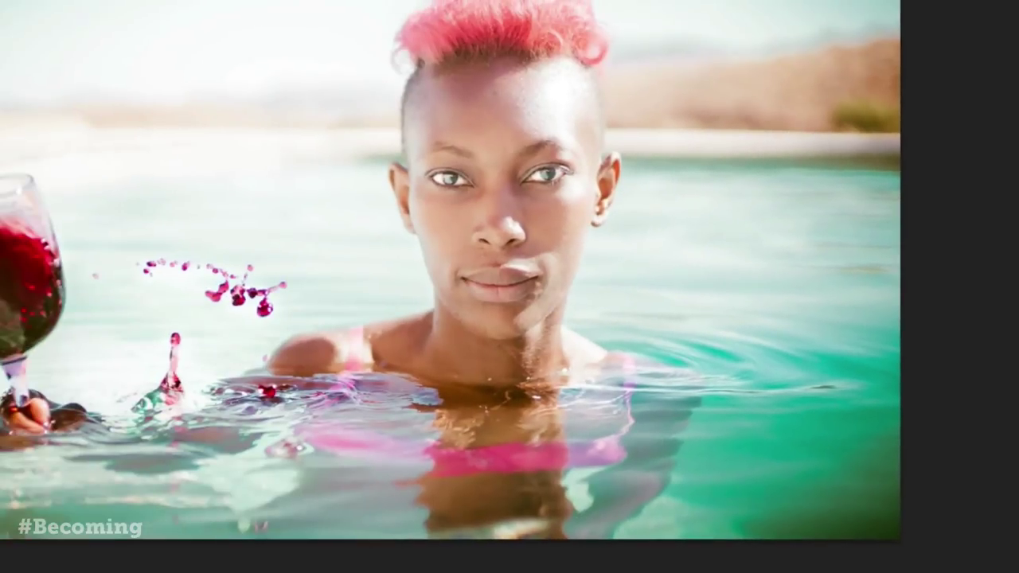
pyautogui.moveTo(789, 16); pyautogui.dragTo(837, 143)
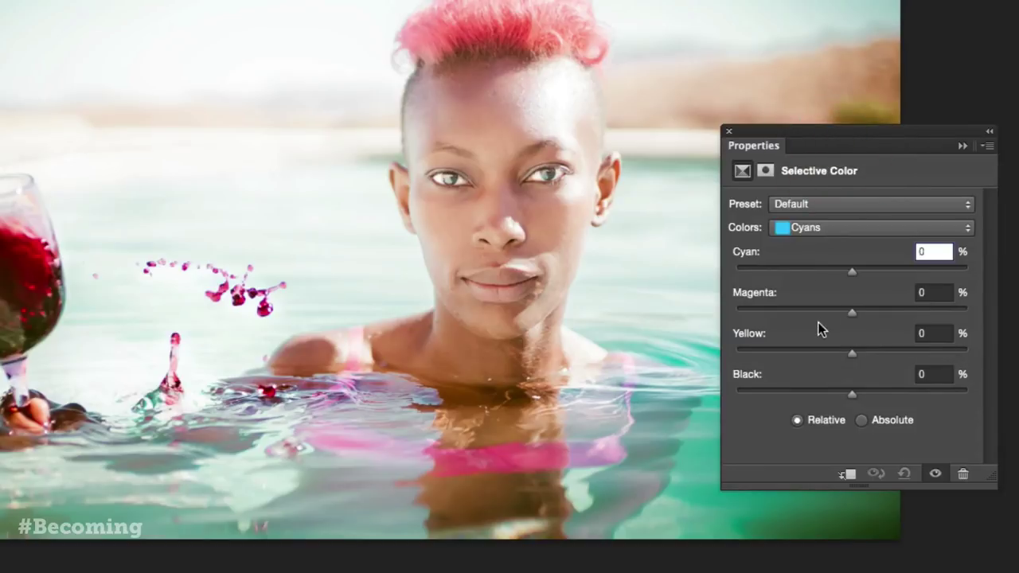
# Step: For the Blues in the Selective Color adjustment, set Magenta to −9, Yellow to −3 and Black to +6
pyautogui.click(833, 227)
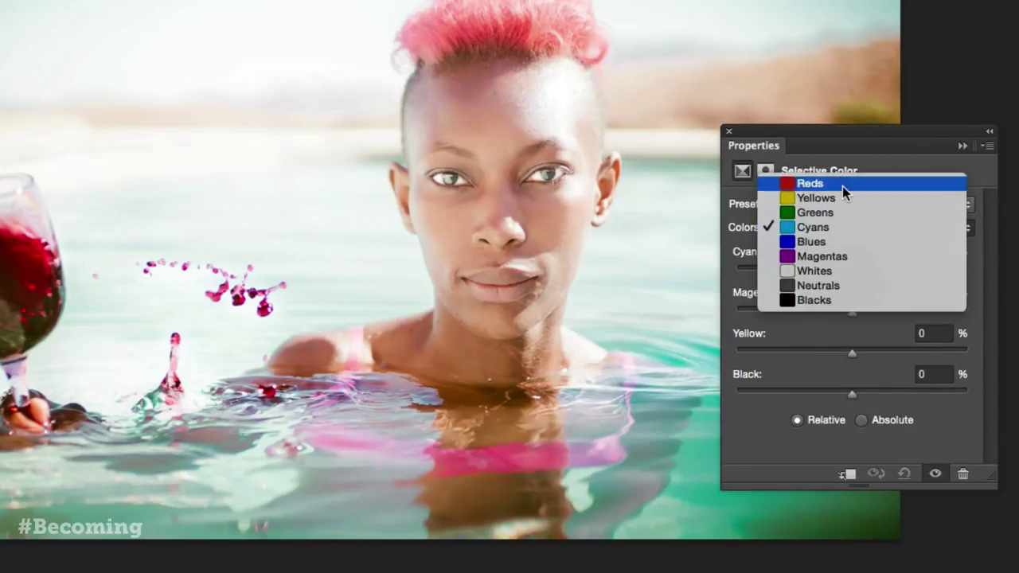
pyautogui.click(844, 242)
pyautogui.moveTo(851, 348)
pyautogui.mouseDown()
pyautogui.moveTo(914, 348)
pyautogui.moveTo(789, 348)
pyautogui.moveTo(847, 351)
pyautogui.mouseUp()
pyautogui.moveTo(852, 312)
pyautogui.mouseDown()
pyautogui.moveTo(757, 311)
pyautogui.moveTo(840, 312)
pyautogui.mouseUp()
pyautogui.moveTo(852, 393)
pyautogui.mouseDown()
pyautogui.moveTo(775, 393)
pyautogui.moveTo(908, 390)
pyautogui.moveTo(847, 391)
pyautogui.moveTo(860, 391)
pyautogui.mouseUp()
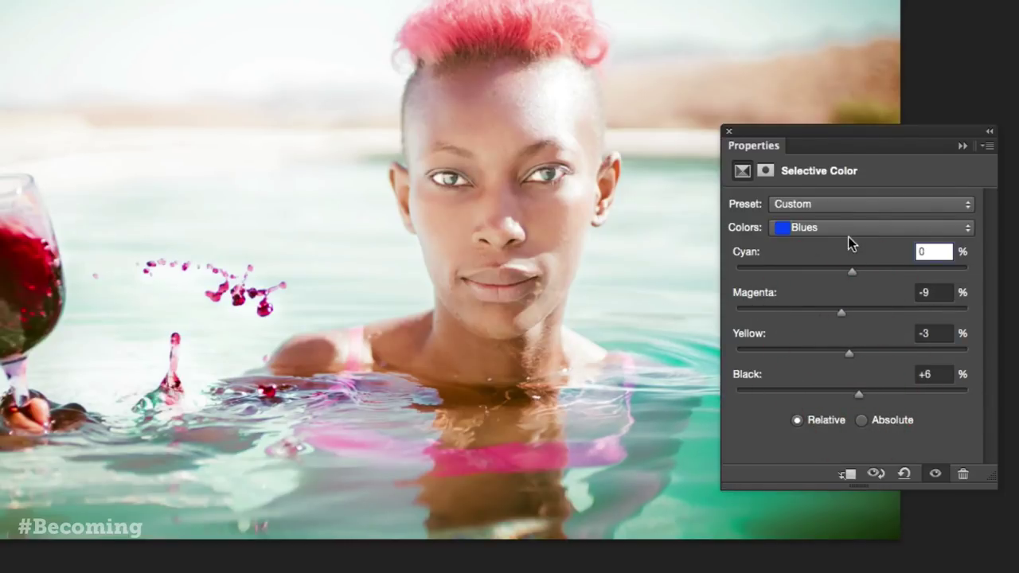
# Step: For the Cyans in the Selective Color adjustment, set Cyan to +7, Magenta to +5, Yellow to −45 and Black to −2
pyautogui.click(844, 228)
pyautogui.click(840, 213)
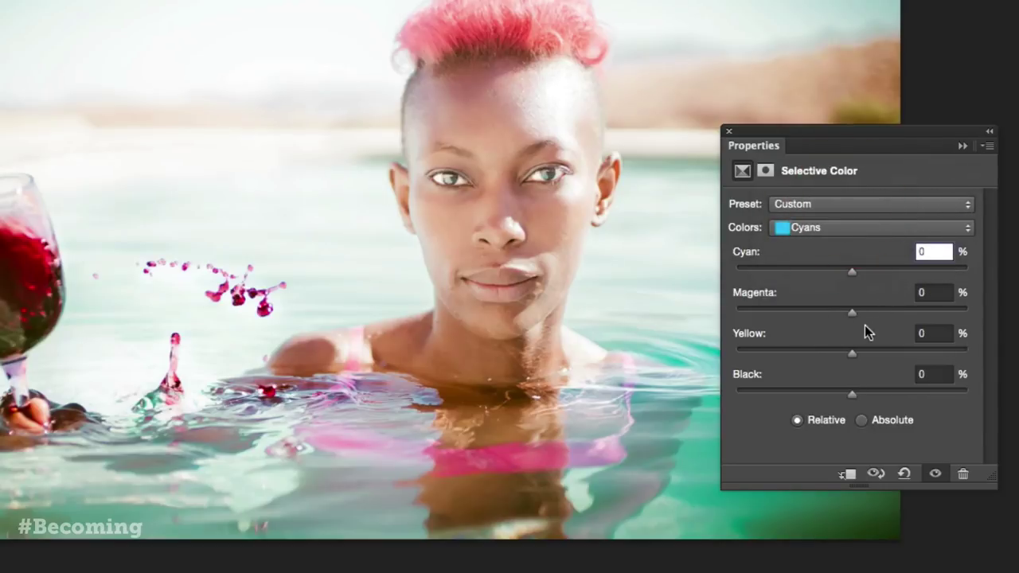
pyautogui.moveTo(853, 347); pyautogui.dragTo(925, 387)
pyautogui.moveTo(742, 386); pyautogui.dragTo(801, 382)
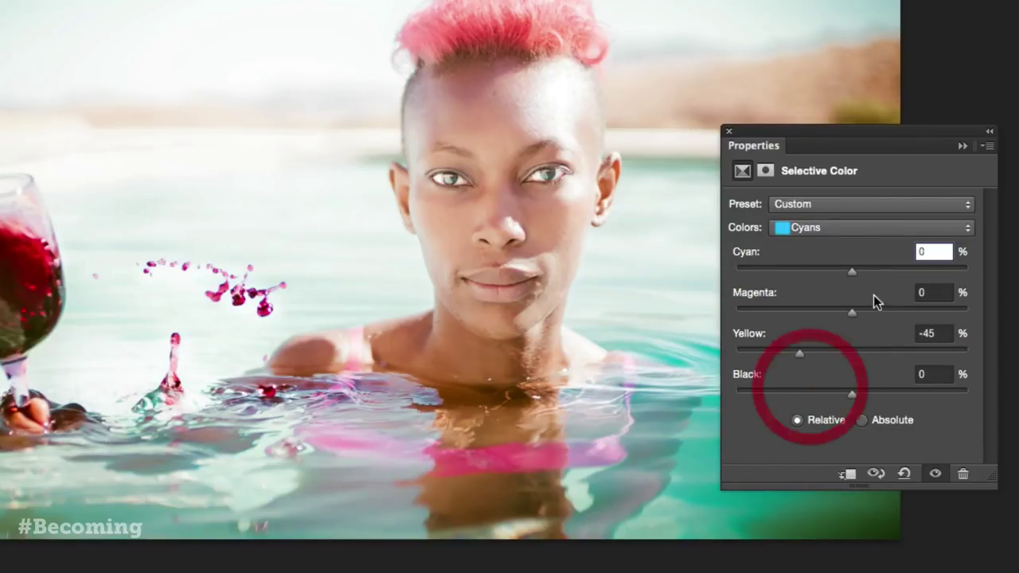
pyautogui.moveTo(852, 271)
pyautogui.mouseDown()
pyautogui.moveTo(934, 275)
pyautogui.moveTo(860, 273)
pyautogui.mouseUp()
pyautogui.moveTo(858, 314)
pyautogui.mouseDown()
pyautogui.moveTo(851, 318)
pyautogui.moveTo(878, 318)
pyautogui.moveTo(776, 314)
pyautogui.moveTo(910, 316)
pyautogui.moveTo(769, 318)
pyautogui.moveTo(851, 320)
pyautogui.mouseUp()
pyautogui.moveTo(852, 393)
pyautogui.mouseDown()
pyautogui.moveTo(921, 391)
pyautogui.moveTo(741, 391)
pyautogui.moveTo(919, 391)
pyautogui.moveTo(726, 402)
pyautogui.moveTo(902, 402)
pyautogui.moveTo(850, 406)
pyautogui.mouseUp()
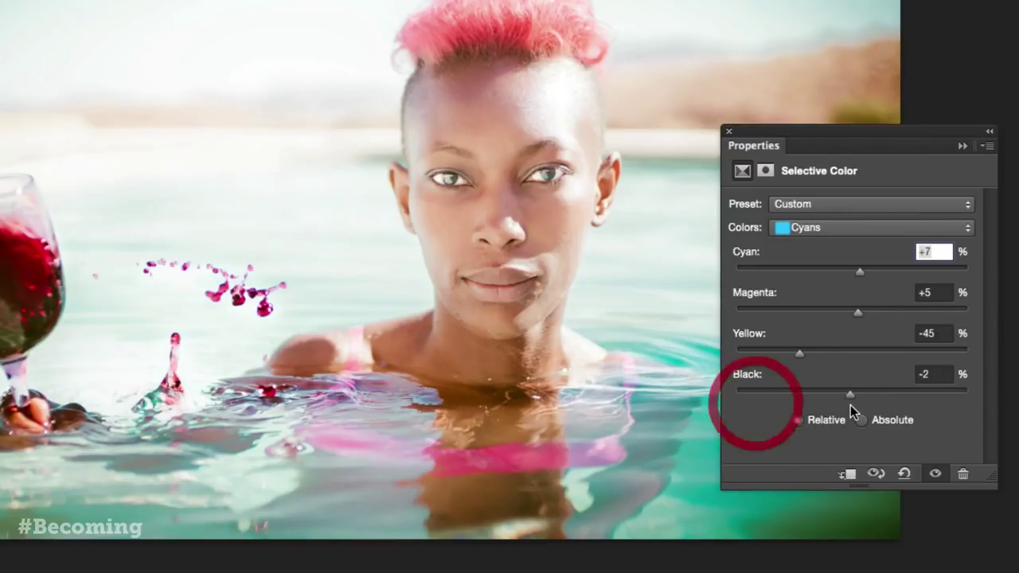
# Step: Increase the Yellow component of the Reds in the Selective Color adjustment
pyautogui.click(830, 227)
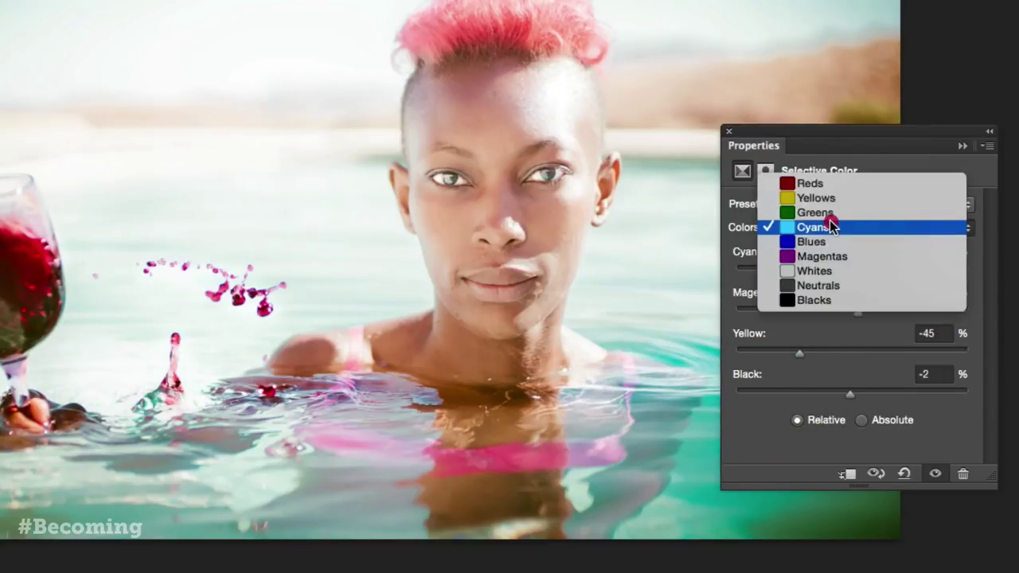
pyautogui.click(823, 184)
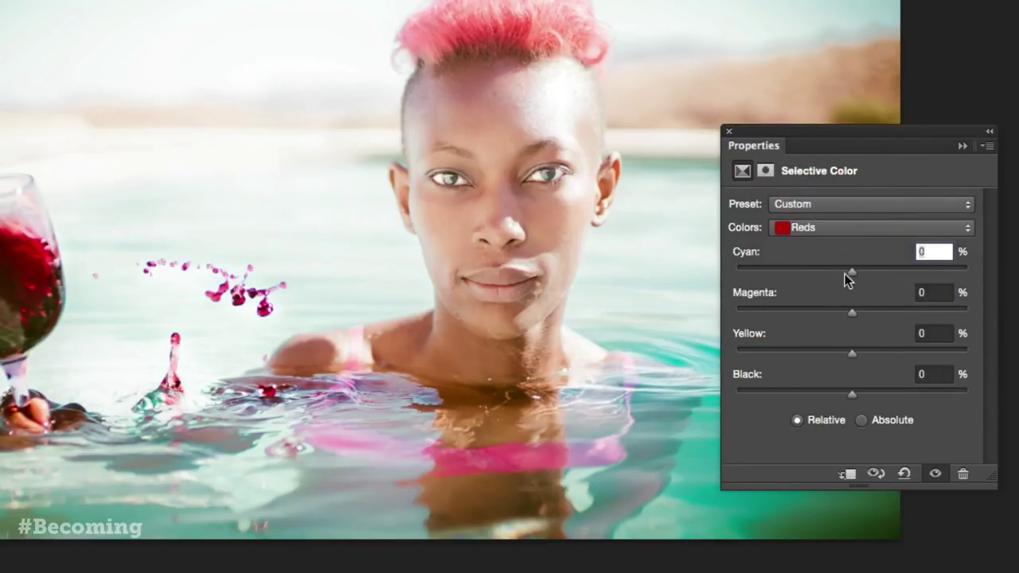
pyautogui.moveTo(852, 275); pyautogui.dragTo(854, 313)
pyautogui.moveTo(853, 356); pyautogui.dragTo(878, 357)
# Step: For the Neutrals in the Selective Color adjustment, set Cyan to +9, Magenta to −2 and Yellow to −8
pyautogui.click(840, 227)
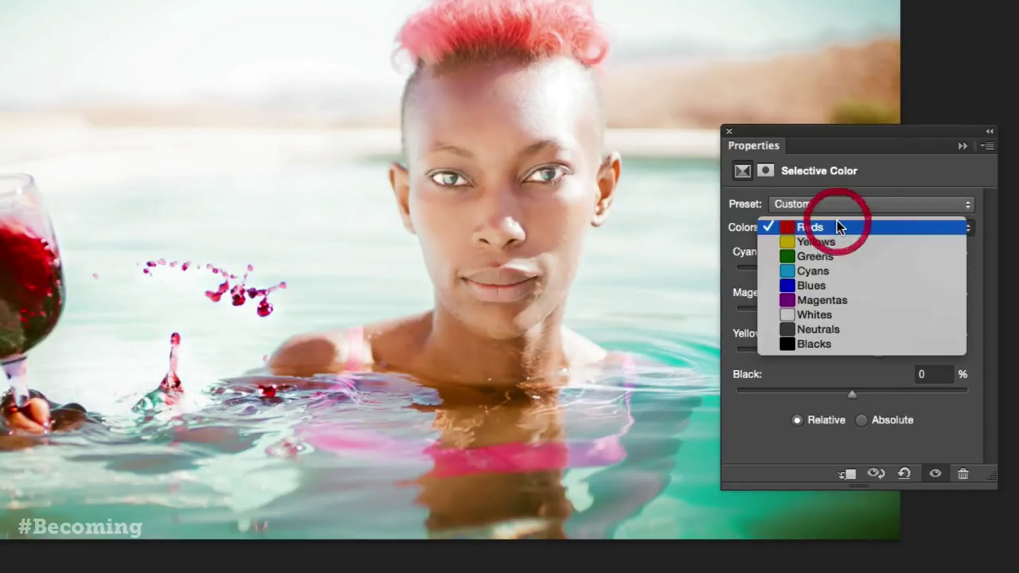
pyautogui.click(813, 333)
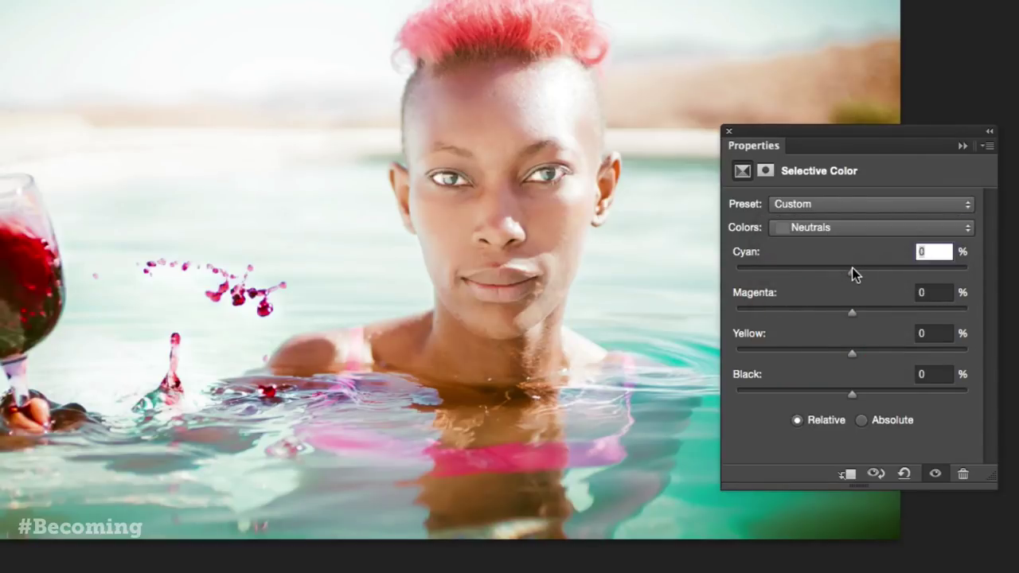
pyautogui.moveTo(852, 271)
pyautogui.mouseDown()
pyautogui.moveTo(866, 273)
pyautogui.moveTo(828, 275)
pyautogui.moveTo(881, 277)
pyautogui.moveTo(854, 275)
pyautogui.moveTo(863, 273)
pyautogui.mouseUp()
pyautogui.moveTo(852, 312)
pyautogui.mouseDown()
pyautogui.moveTo(880, 317)
pyautogui.moveTo(837, 318)
pyautogui.moveTo(850, 316)
pyautogui.mouseUp()
pyautogui.moveTo(851, 354)
pyautogui.mouseDown()
pyautogui.moveTo(882, 360)
pyautogui.moveTo(838, 360)
pyautogui.mouseUp()
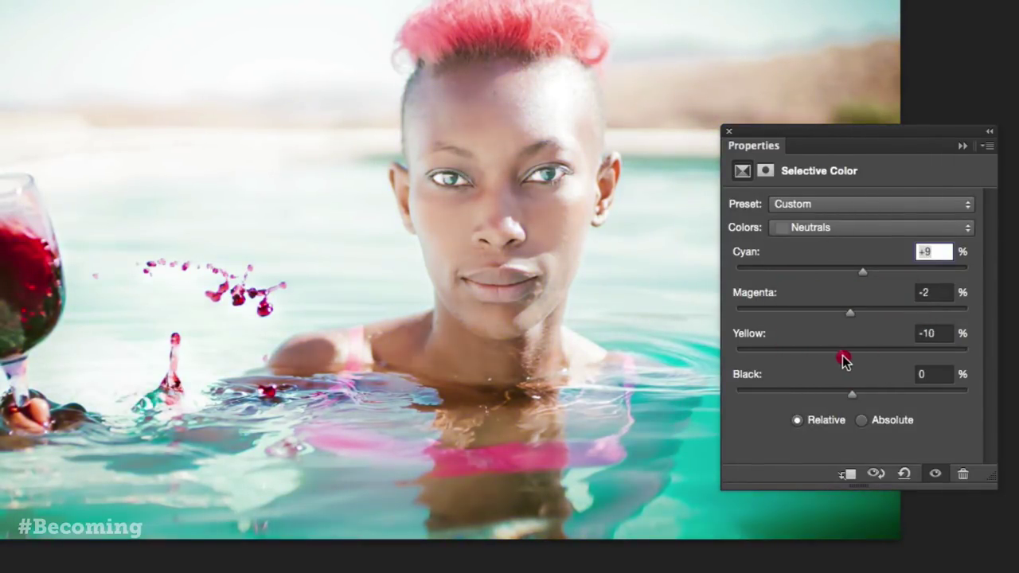
pyautogui.moveTo(845, 360); pyautogui.dragTo(844, 360)
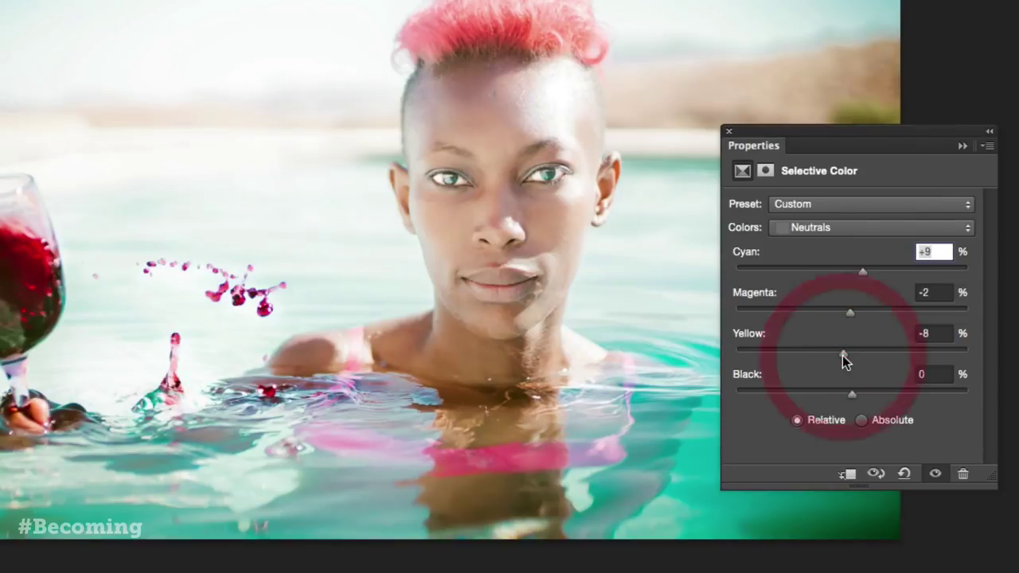
# Step: Hide the Photoshop panels and compare the edited wine-glass photo with the original in Lightroom
pyautogui.press('Tab')
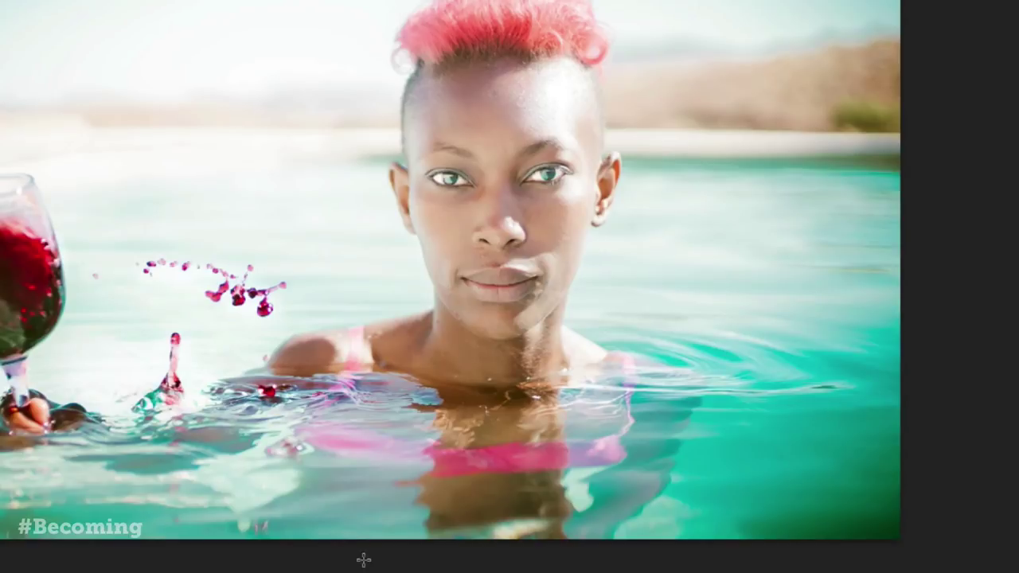
pyautogui.press('super+Tab')
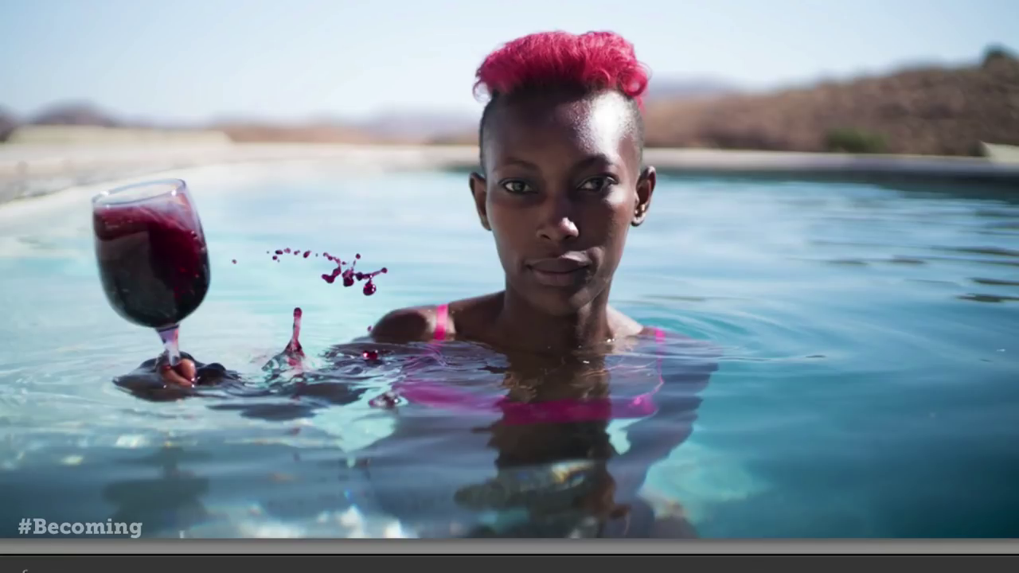
pyautogui.press('super+Tab')
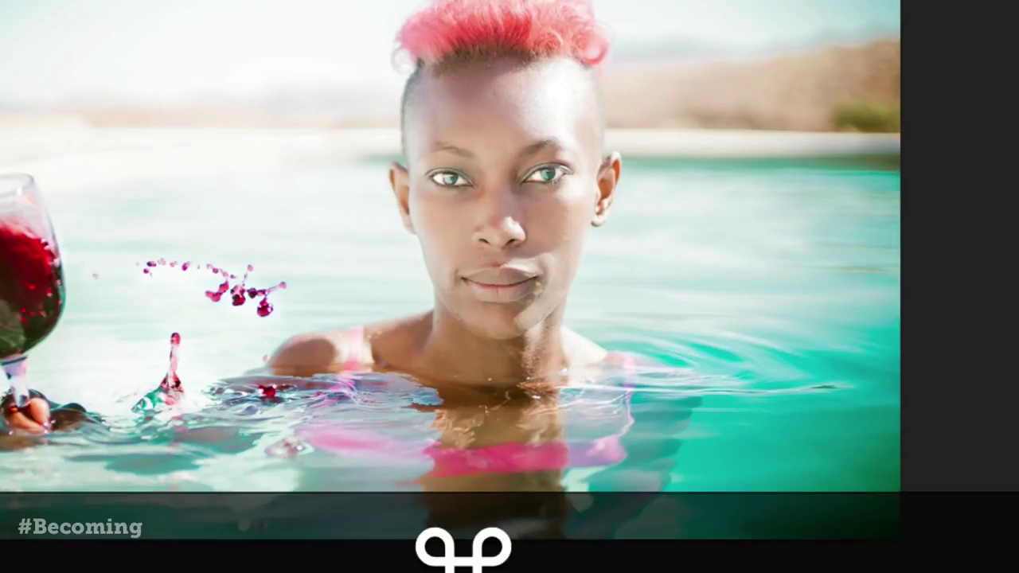
# Step: Switch to iPhoto and open the full-length portrait of the woman in the coral outfit with her hair blown upward
pyautogui.press('super+Tab')
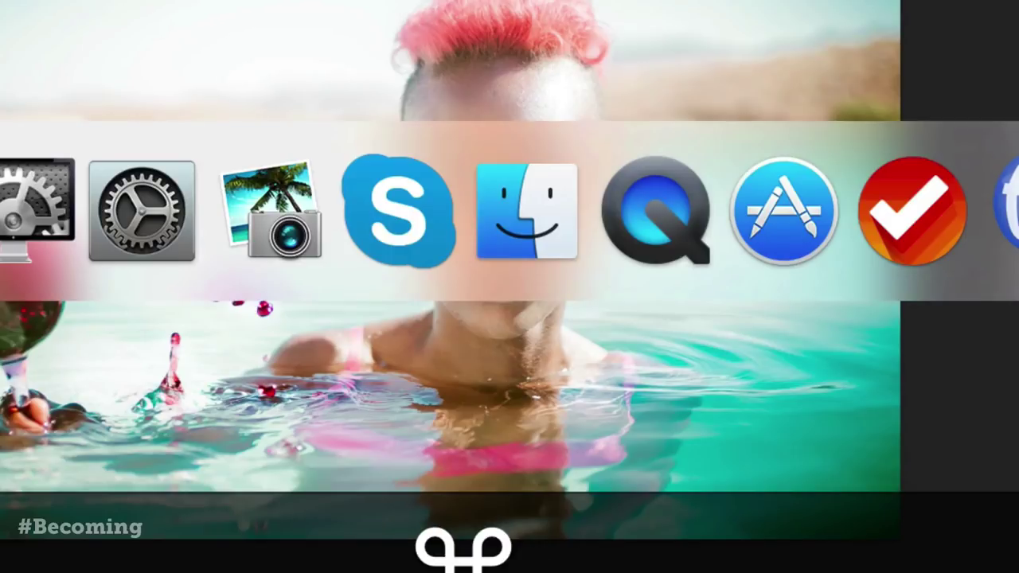
pyautogui.press('super+Tab')
pyautogui.press('super+Tab')
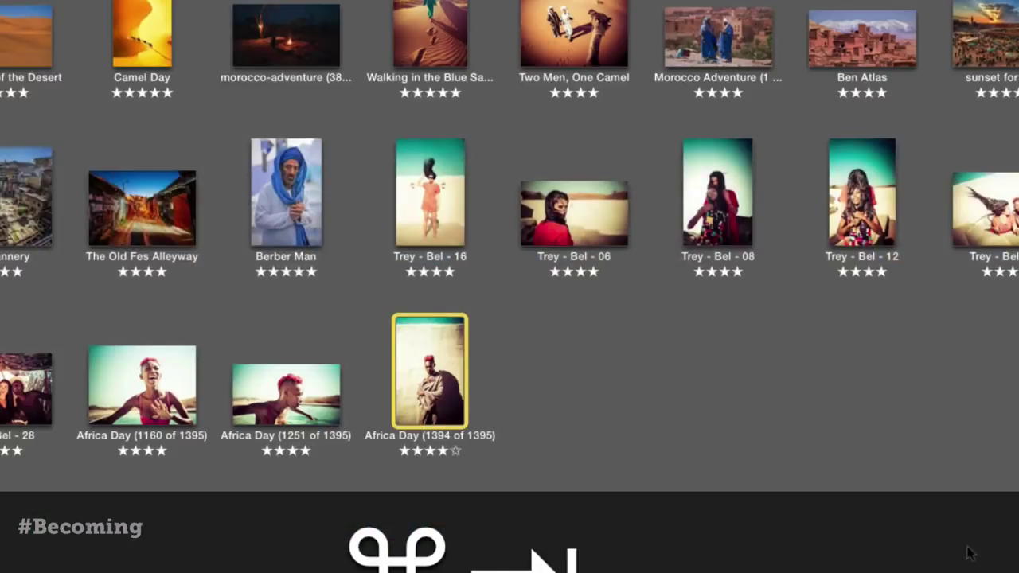
pyautogui.doubleClick(414, 199)
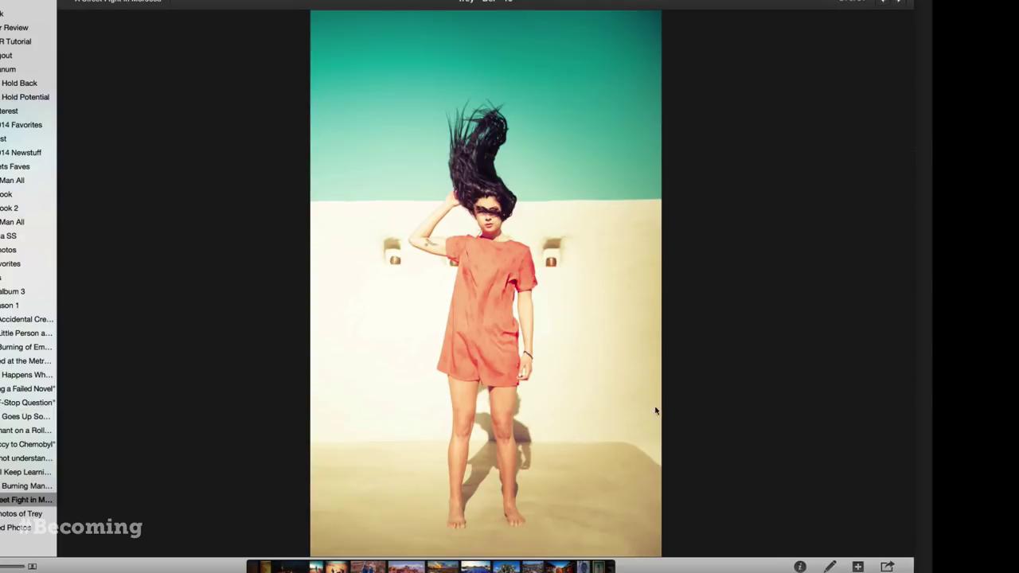
# Step: Examine the hair, face and outfit in the coral portrait up close, return to the full view and show the next photo
pyautogui.moveTo(64, 569)
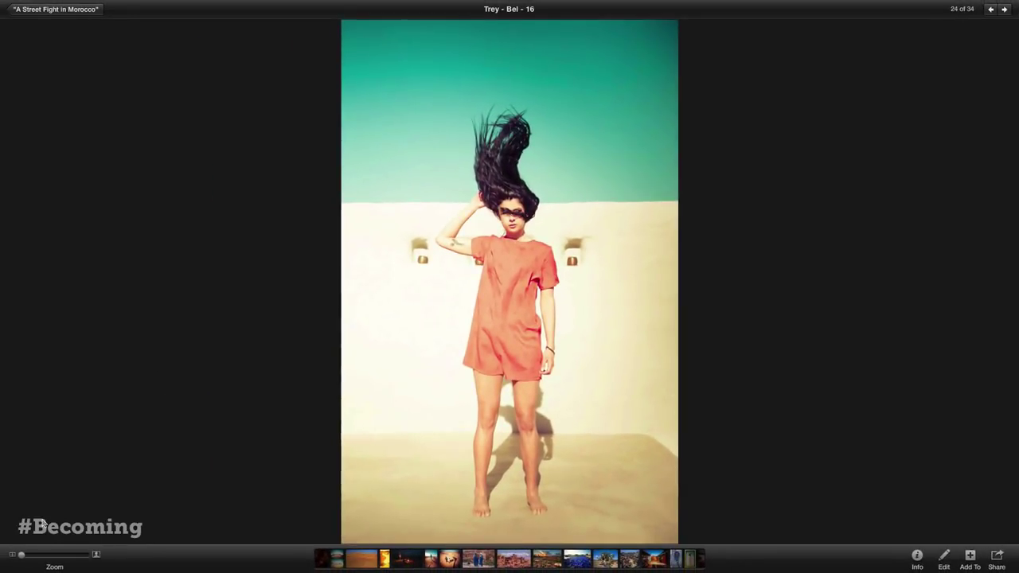
pyautogui.moveTo(22, 556); pyautogui.dragTo(34, 555)
pyautogui.moveTo(381, 219); pyautogui.dragTo(410, 332)
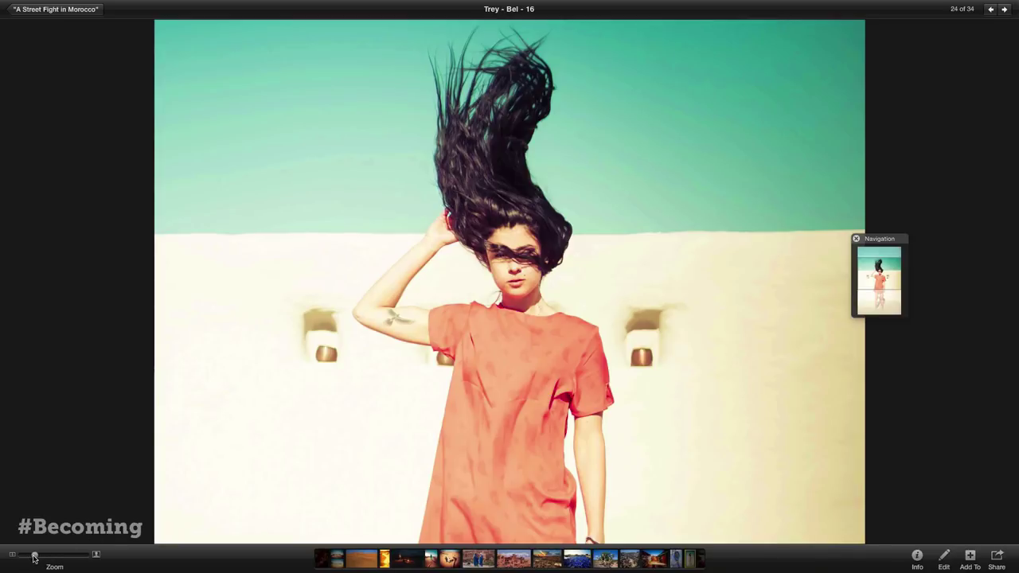
pyautogui.moveTo(35, 558); pyautogui.dragTo(34, 559)
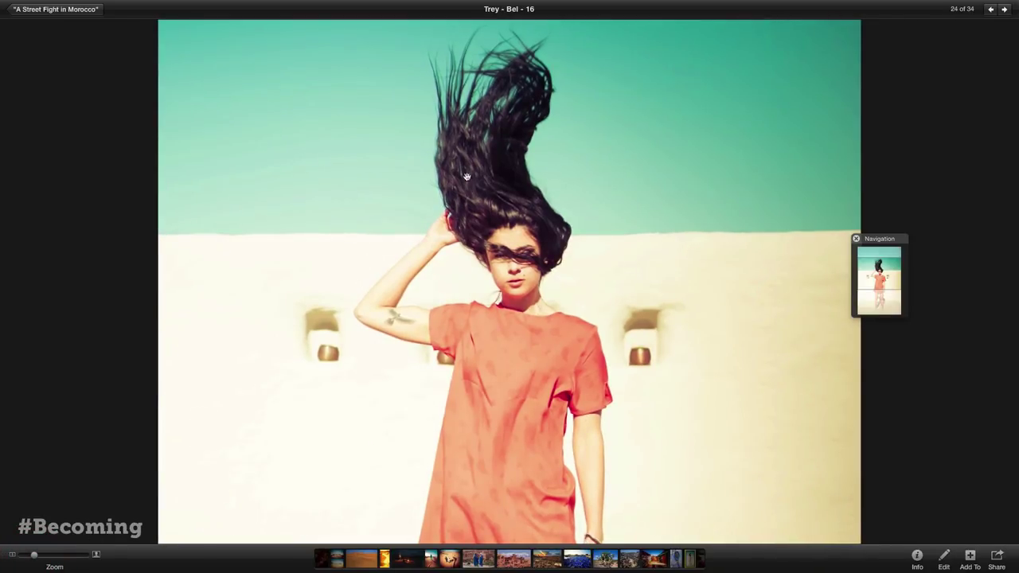
pyautogui.moveTo(546, 256); pyautogui.dragTo(546, 318)
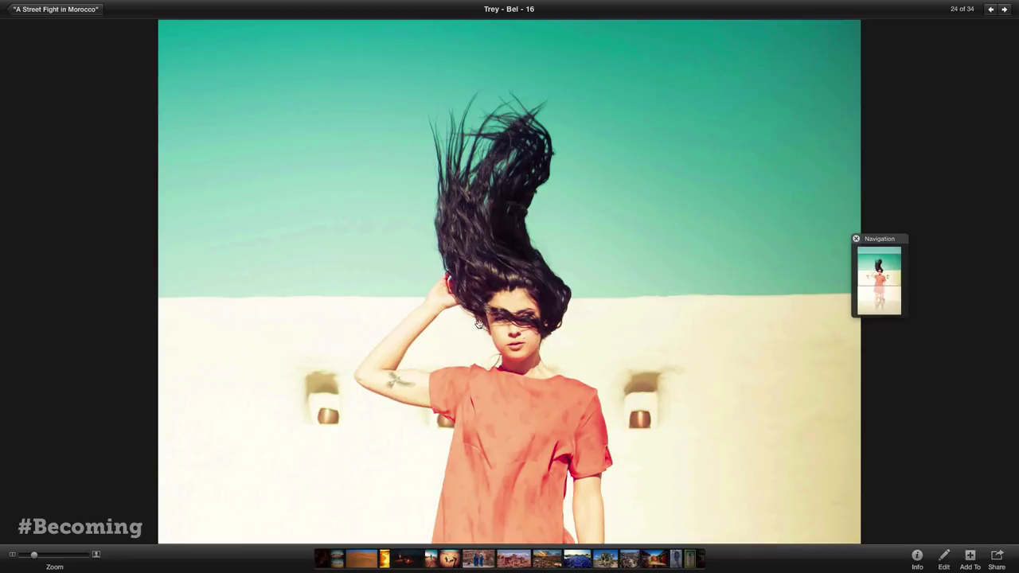
pyautogui.moveTo(492, 404); pyautogui.dragTo(501, 303)
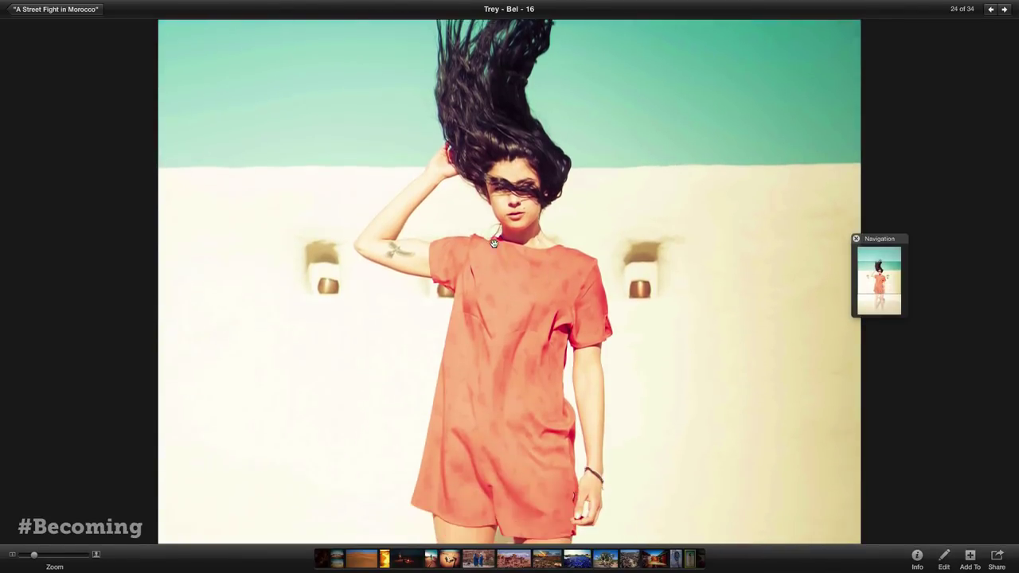
pyautogui.moveTo(493, 244); pyautogui.dragTo(305, 344)
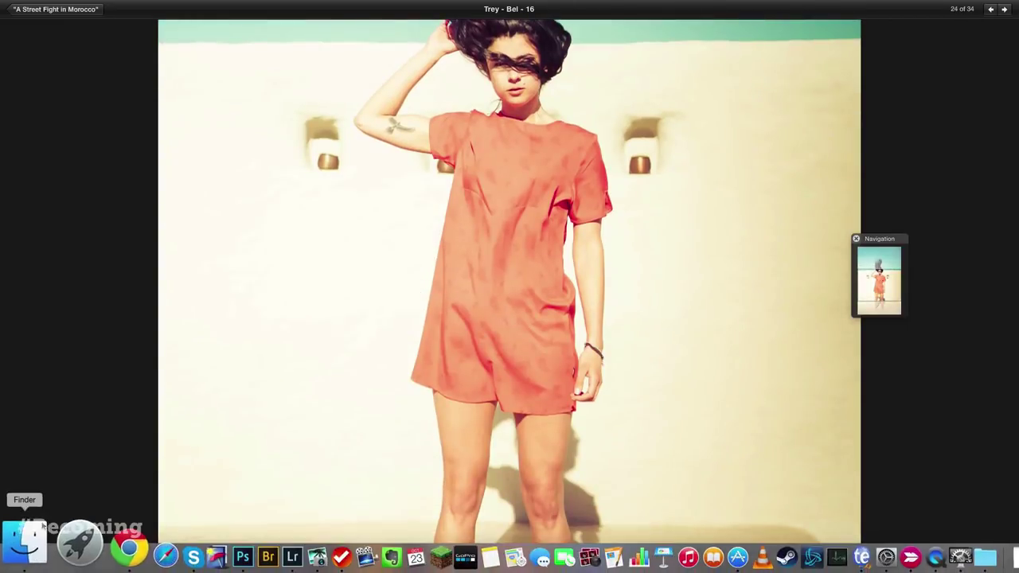
pyautogui.moveTo(34, 555); pyautogui.dragTo(18, 555)
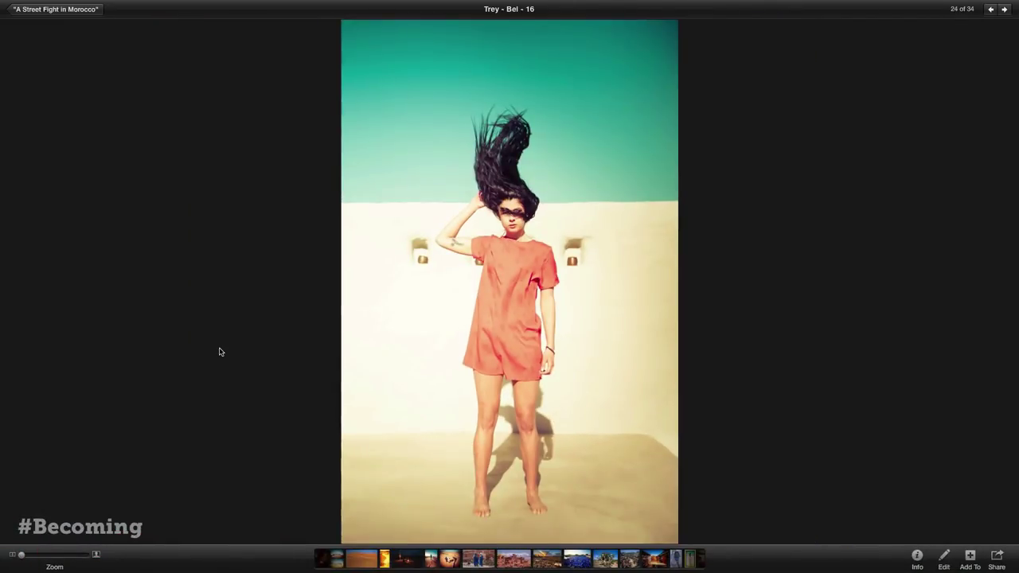
pyautogui.press('Right')
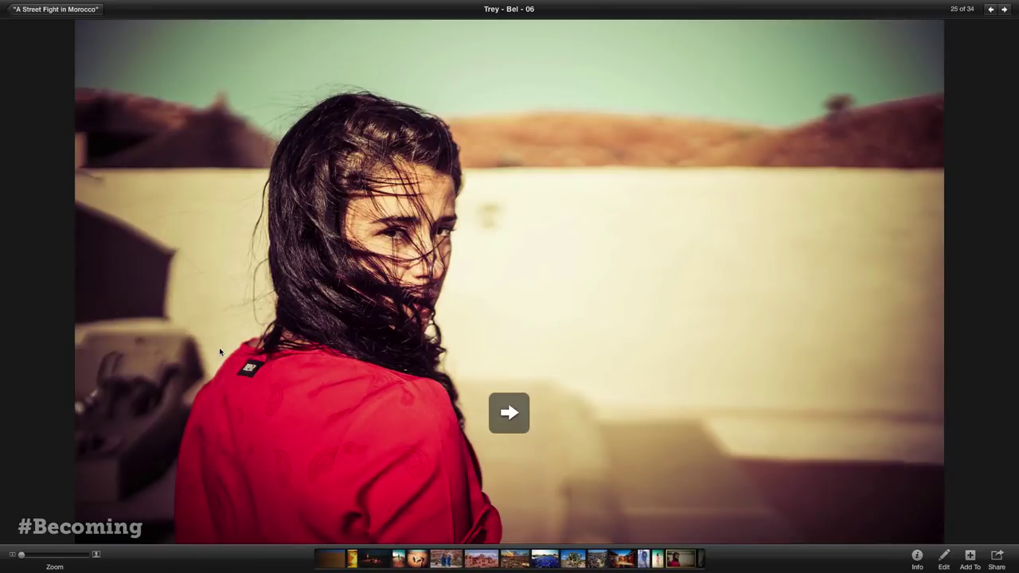